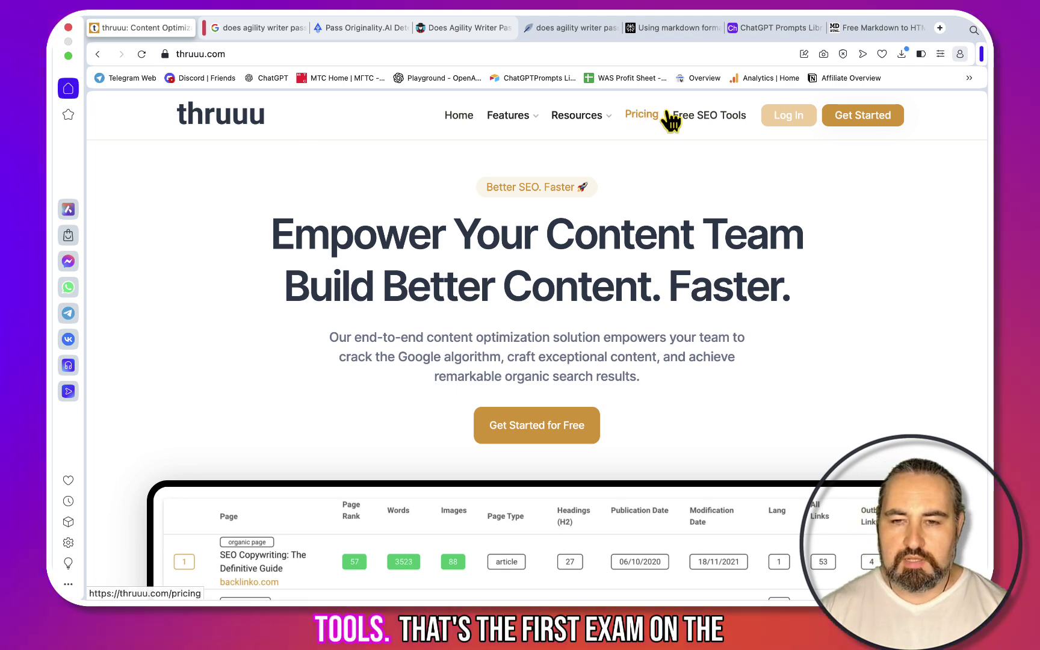
Go to thruuu's Free SEO Tools list and open the Keyword Frequency Checker
click(700, 122)
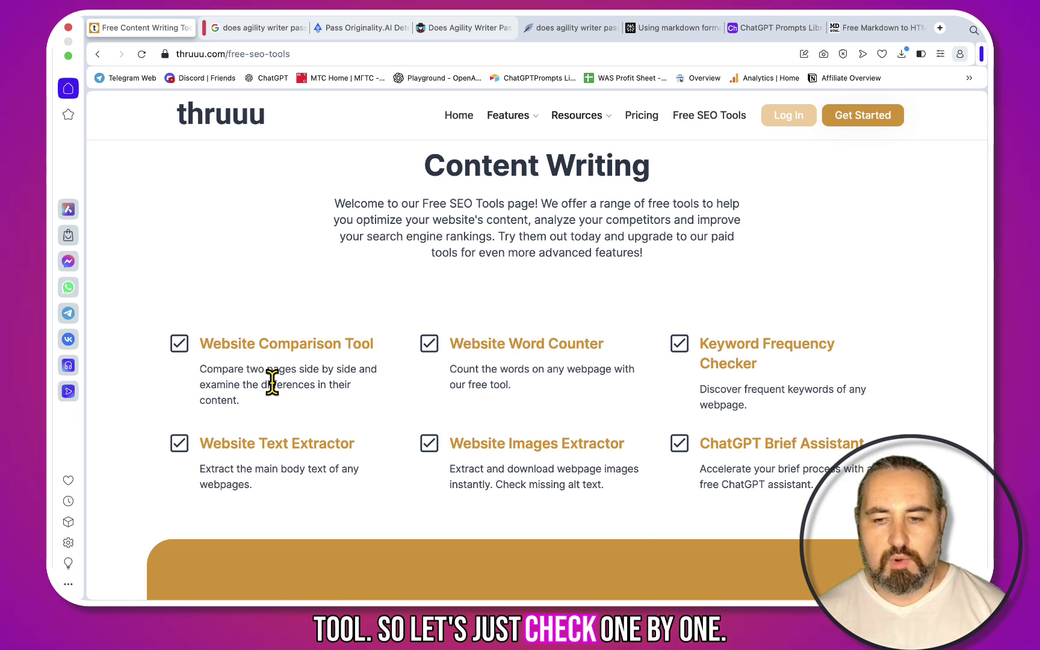
click(753, 354)
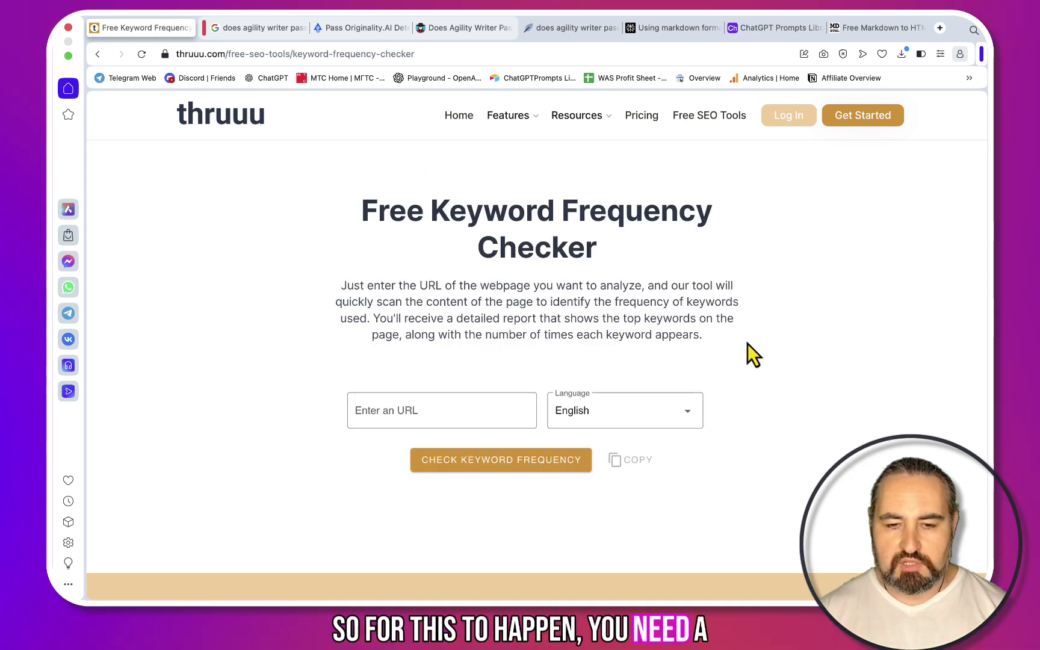
From the 'does agility writer pass ai detection' Google results, open the Trickmenot.ai article and select its URL
click(256, 28)
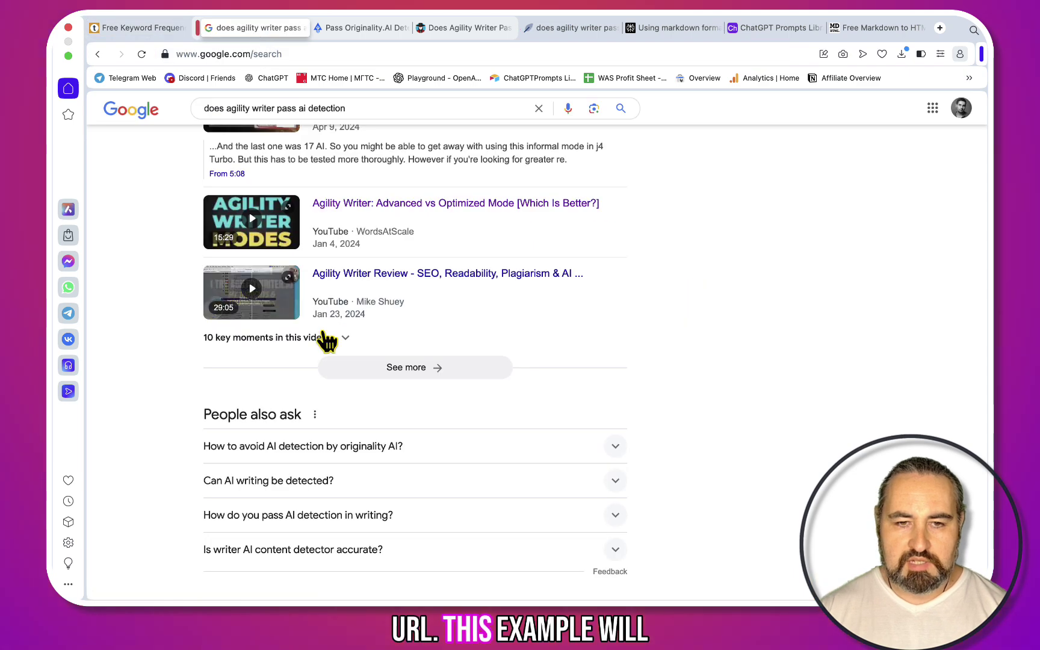
scroll(322, 328, up, 6)
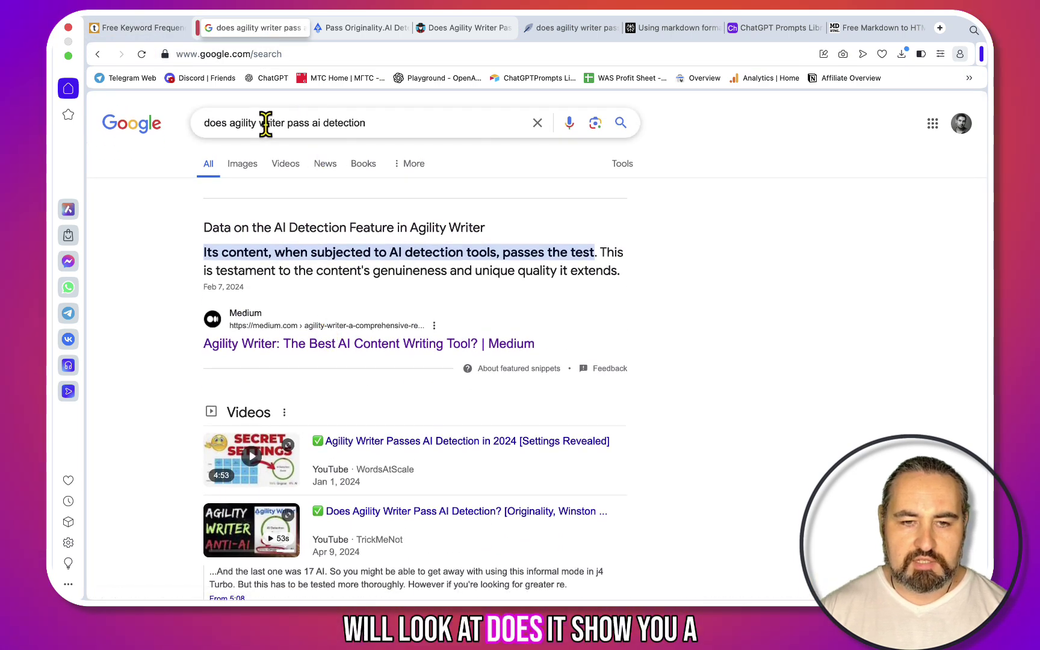
scroll(435, 133, down, 10)
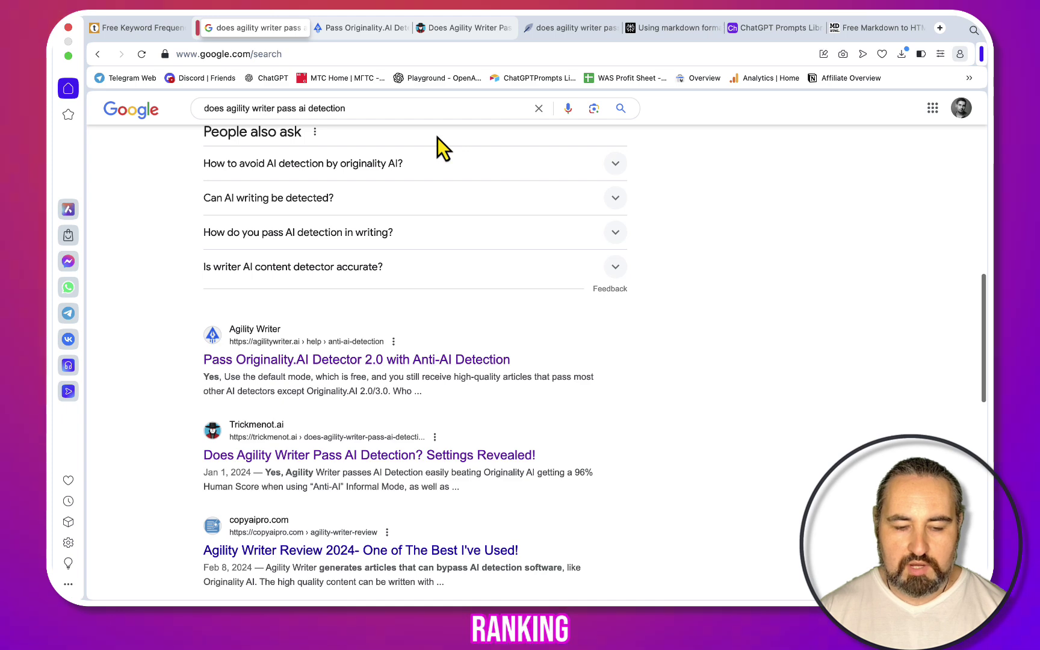
click(301, 455)
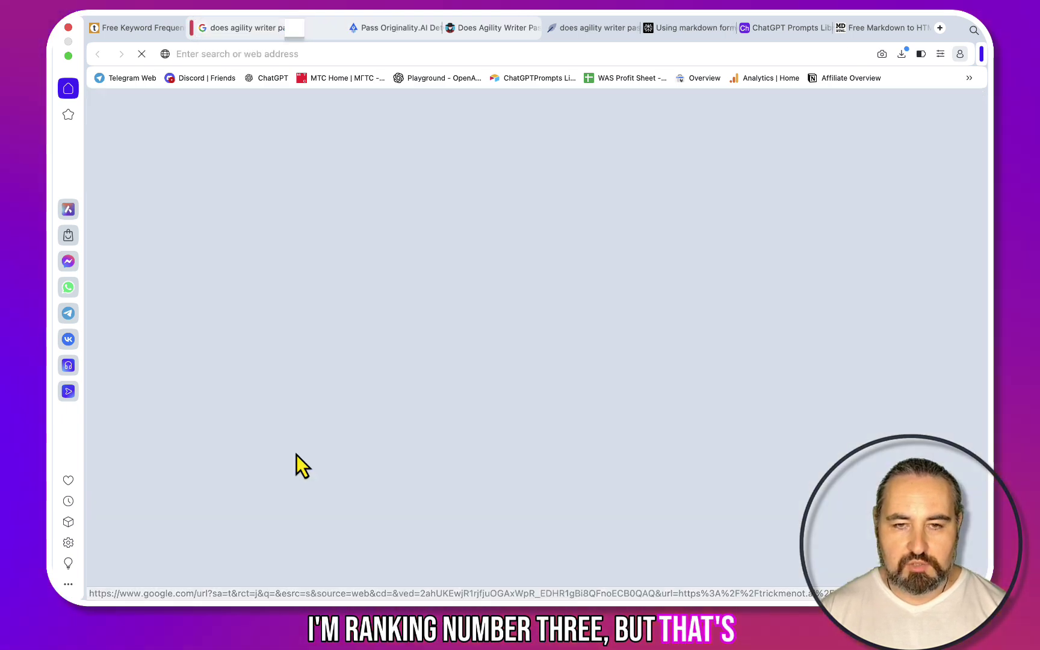
click(429, 54)
Check the Trickmenot.ai article's keyword frequencies in English (ai 54, originality 22, writer 20) and copy them
click(140, 29)
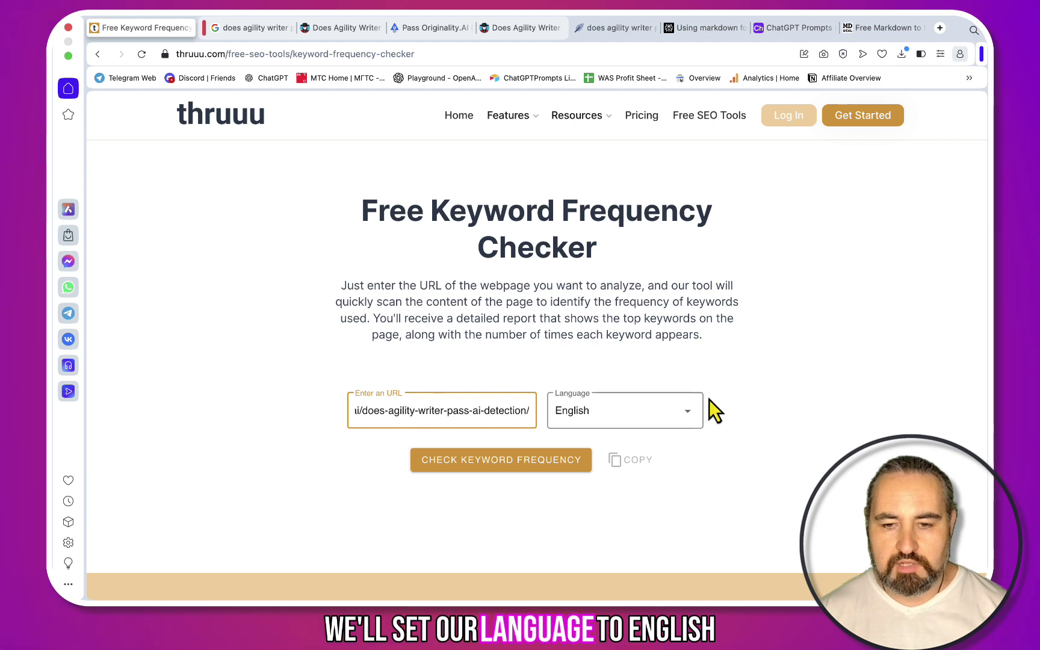
click(523, 469)
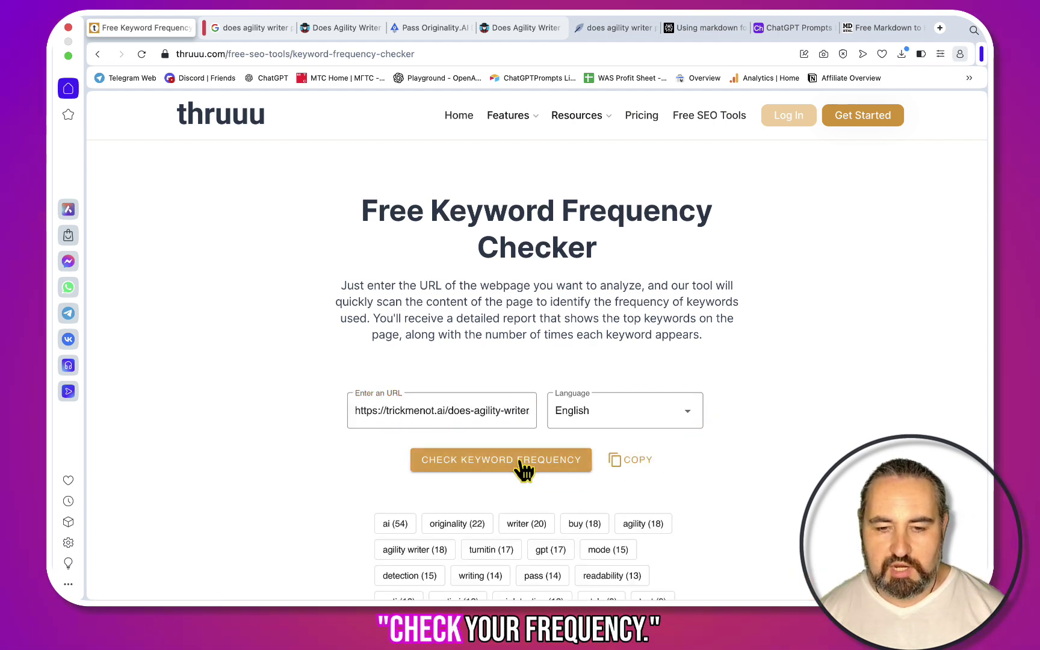
scroll(730, 439, down, 4)
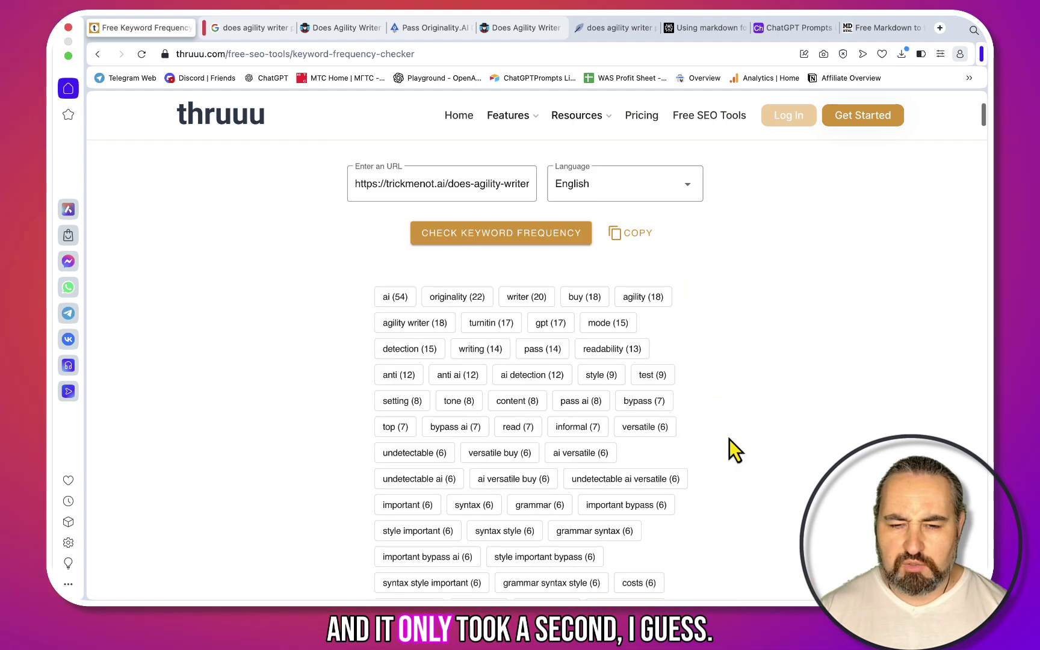
scroll(702, 351, down, 12)
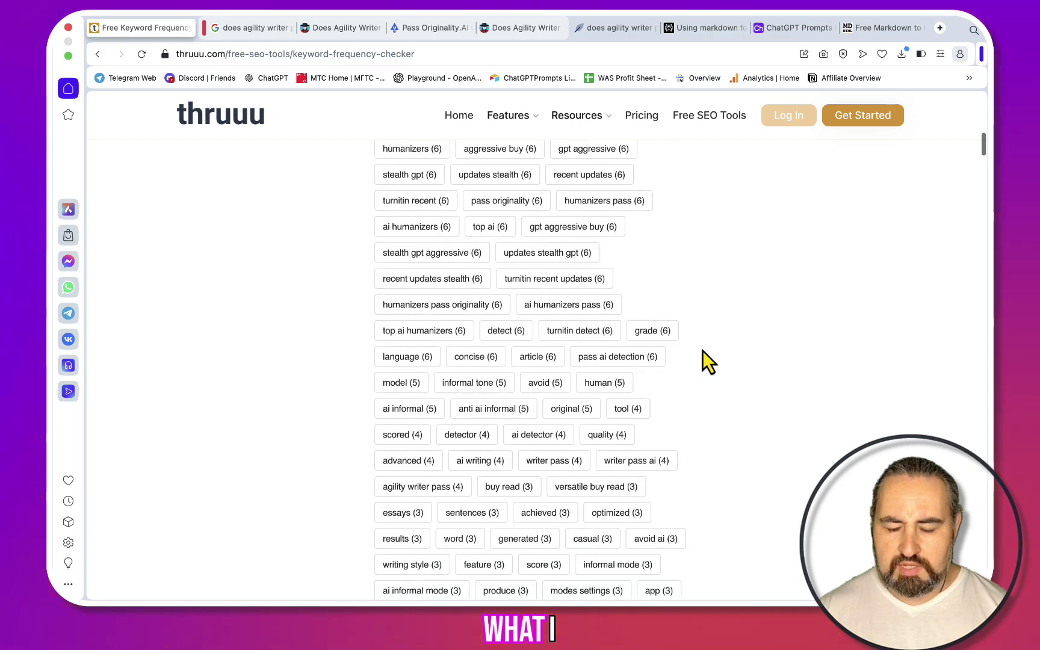
scroll(697, 473, down, 1)
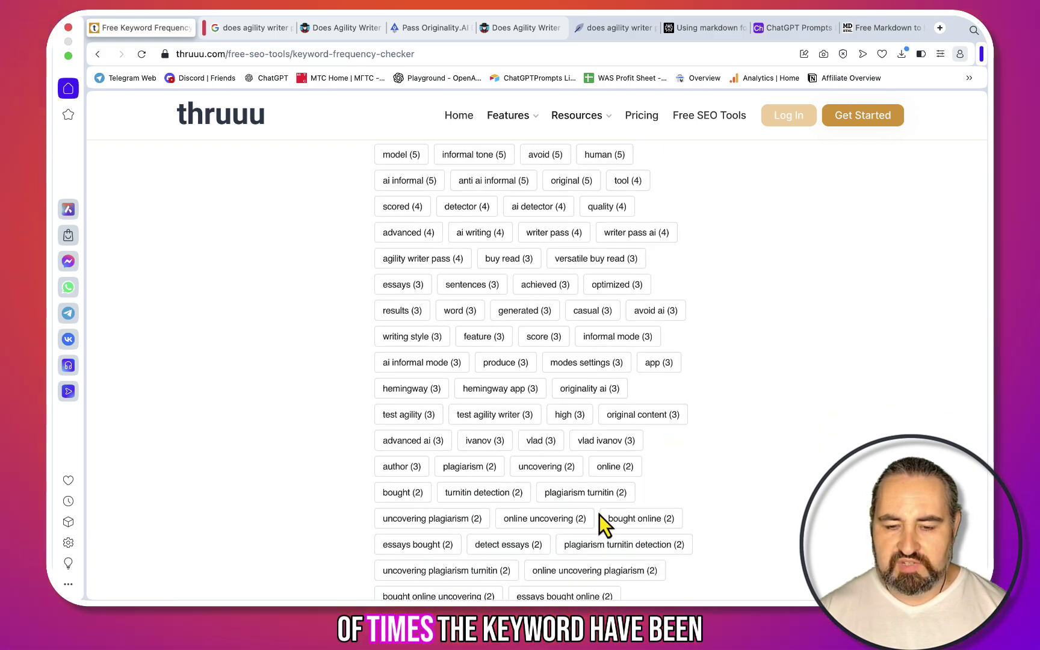
scroll(599, 518, down, 4)
scroll(600, 516, down, 10)
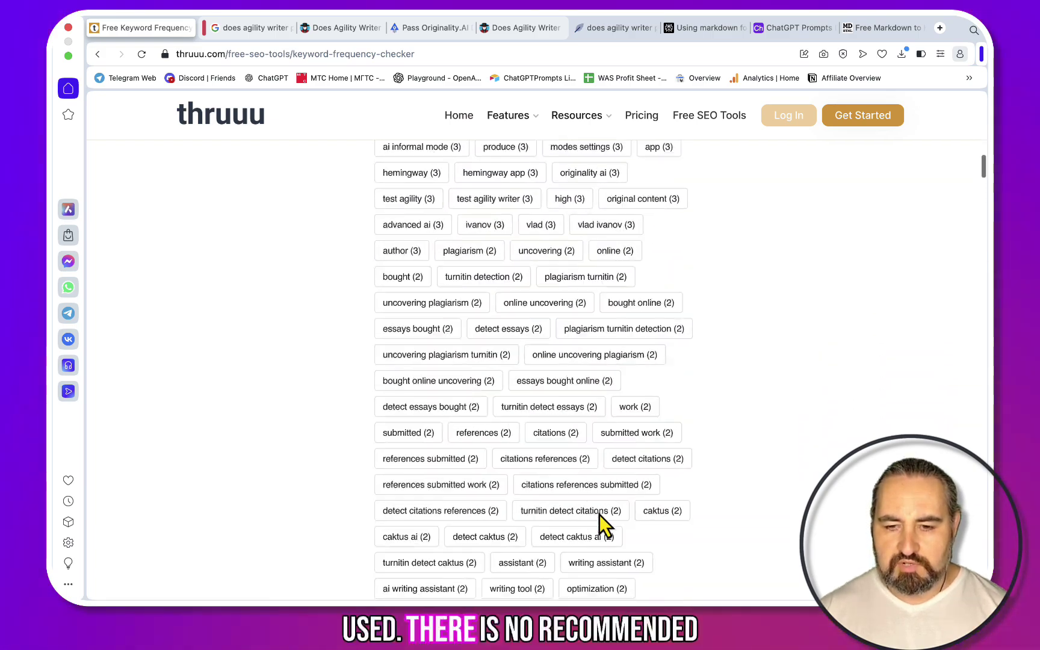
scroll(599, 515, down, 8)
scroll(600, 514, up, 12)
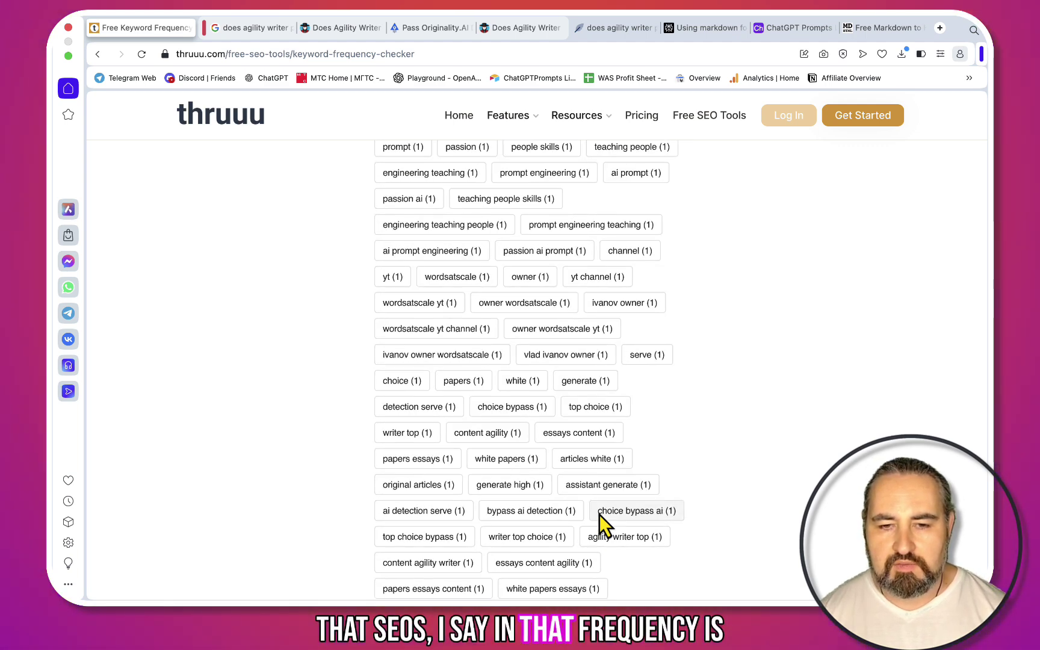
scroll(599, 515, up, 20)
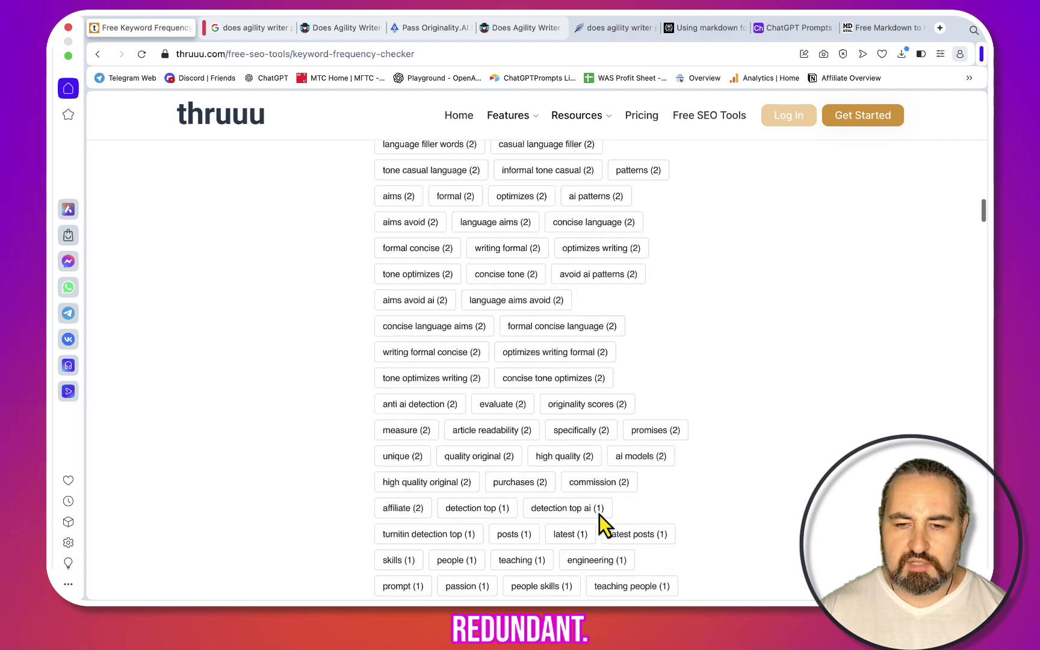
scroll(599, 521, down, 1)
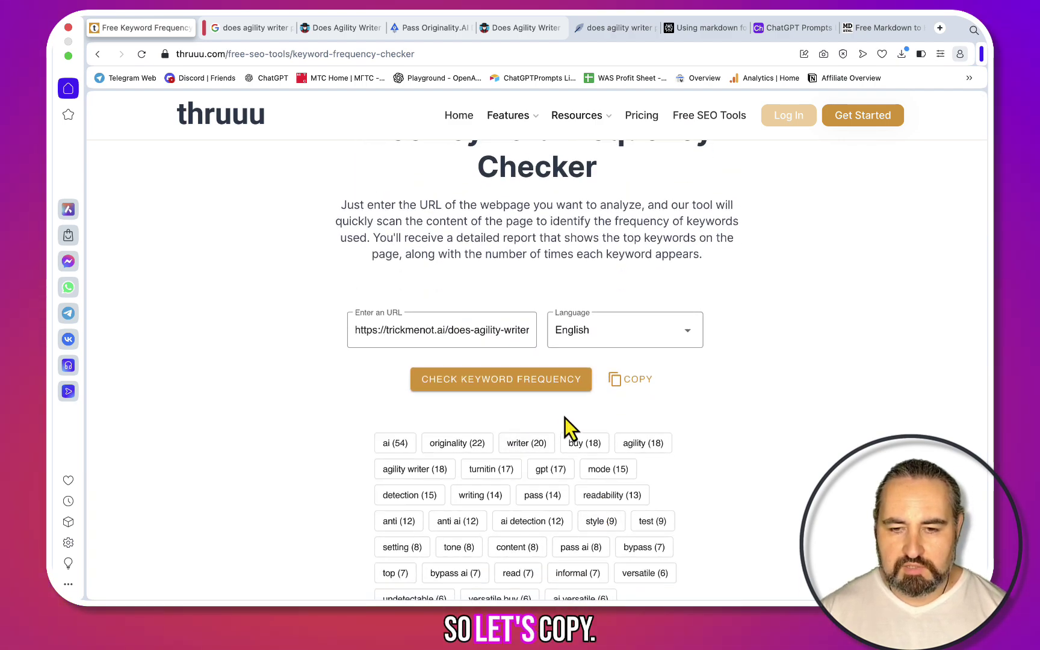
click(637, 384)
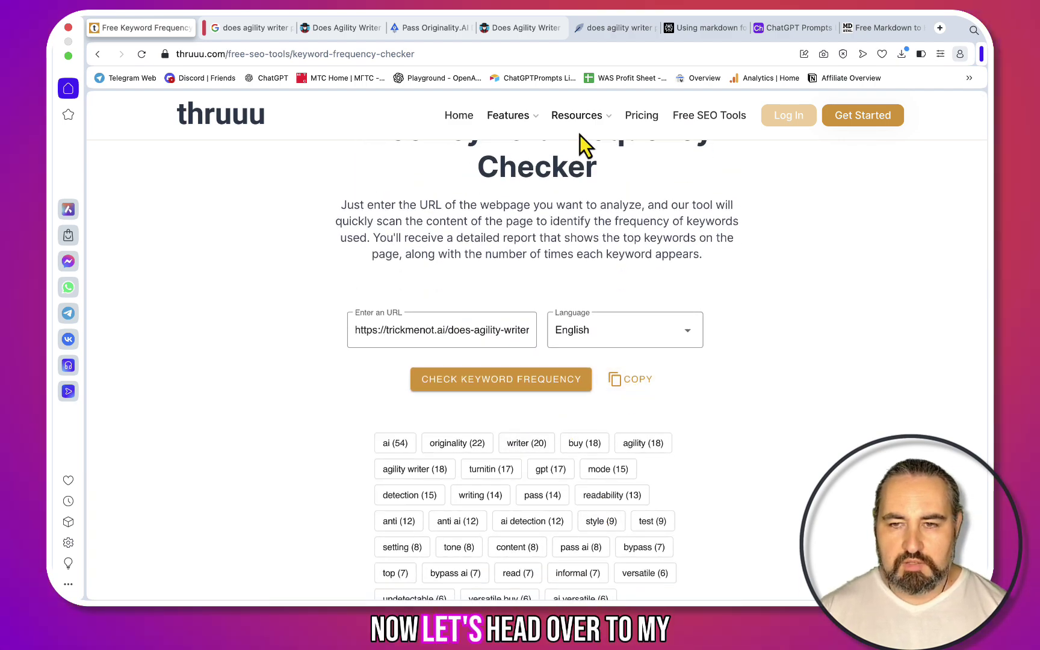
Switch to the Airtable ChatGPT Prompts Library and scroll the grid to the 1-Click SEO prompt
click(792, 34)
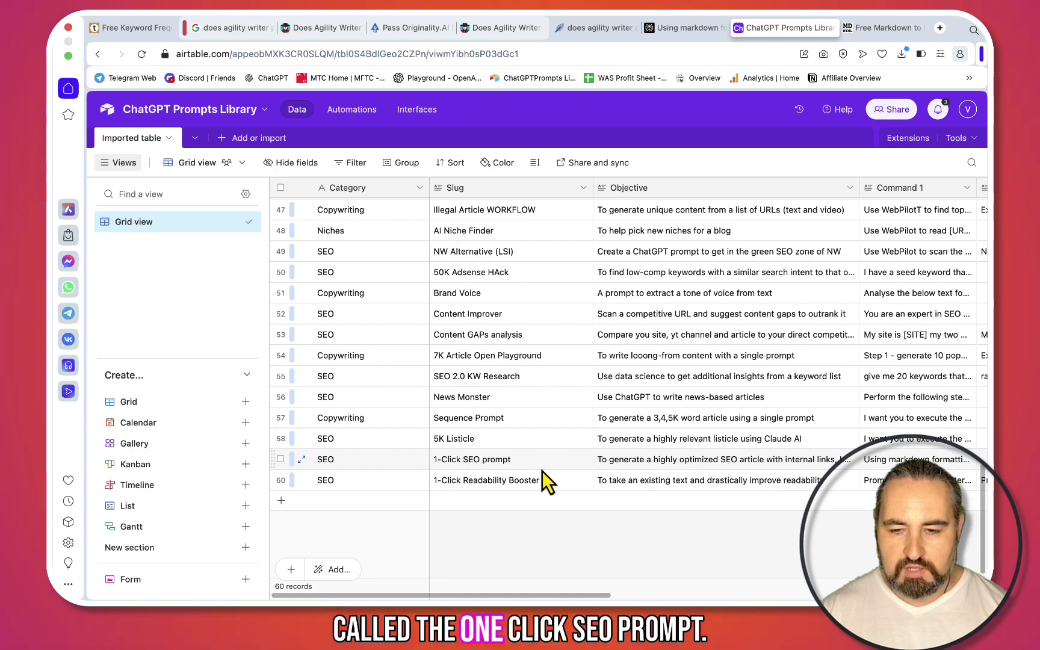
scroll(541, 482, right, 3)
scroll(541, 482, up, 1)
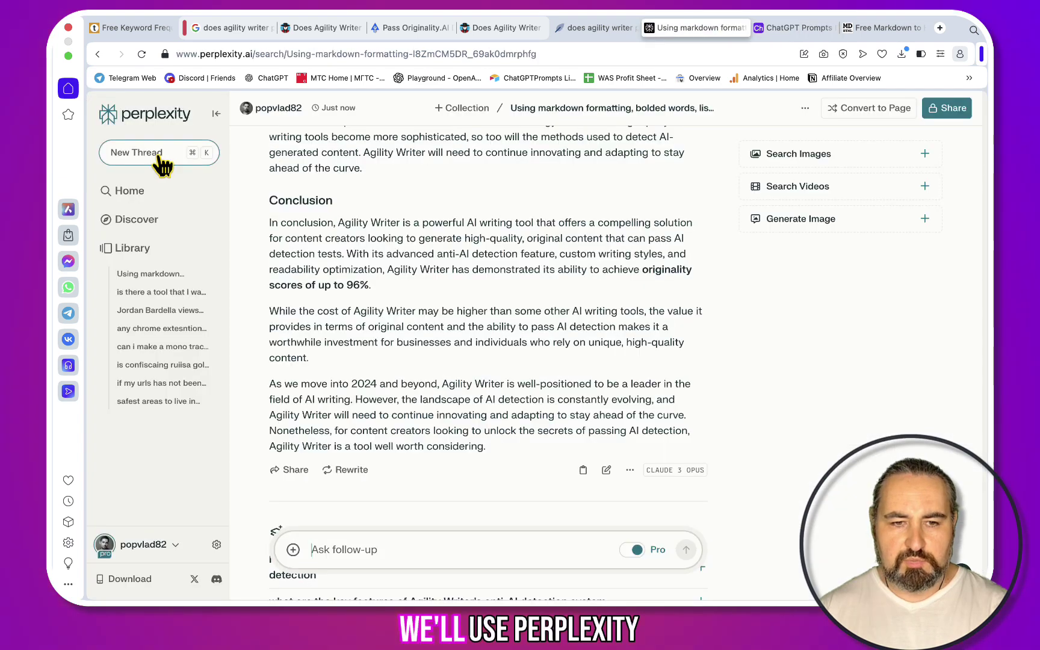
Paste the SEO prompt into a new Perplexity thread, removing the internal-links instruction and old keyword list
click(158, 157)
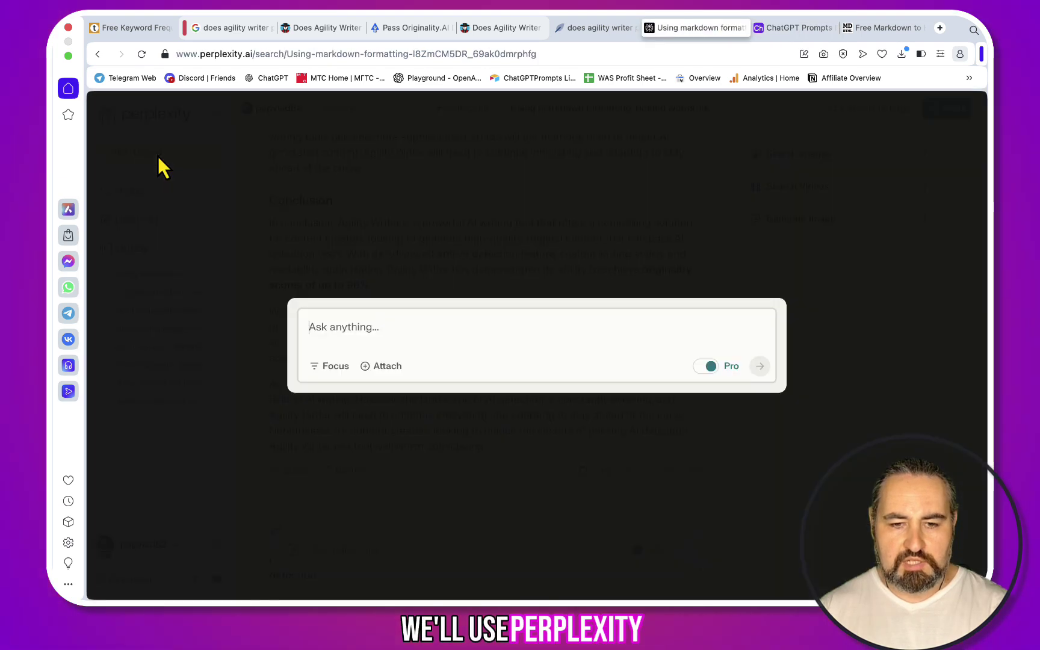
key(super+v)
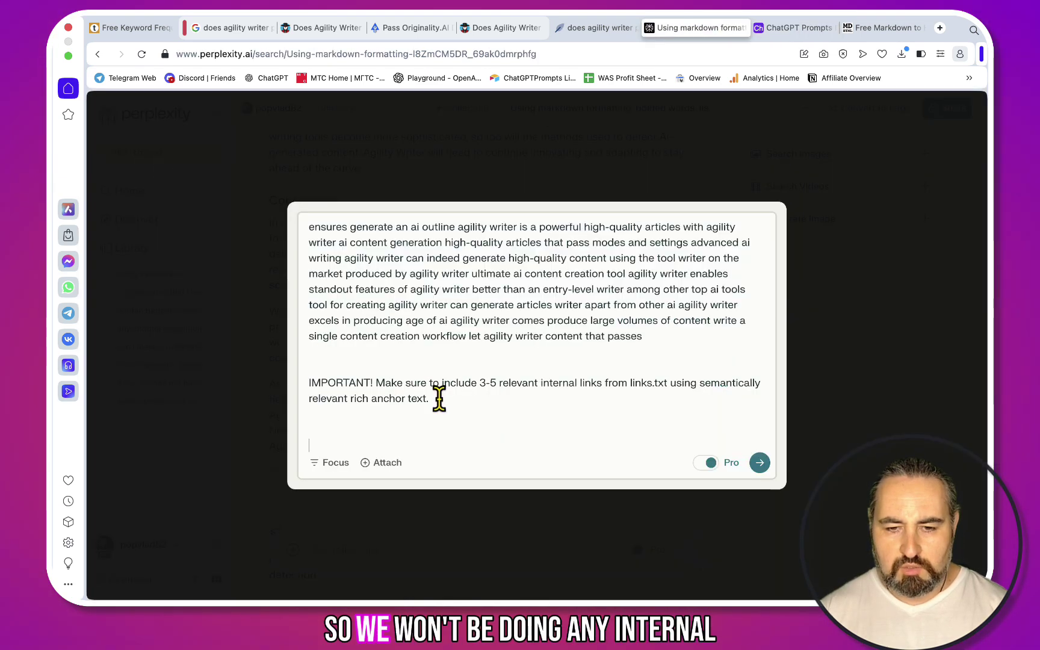
drag(431, 398, 384, 279)
key(BackSpace)
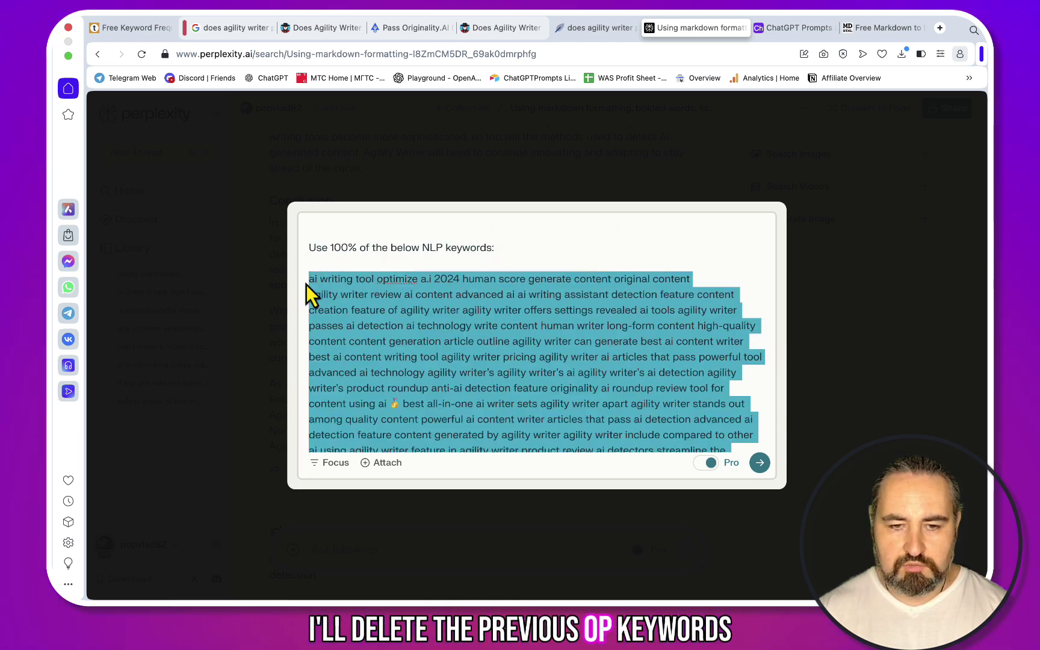
key(BackSpace)
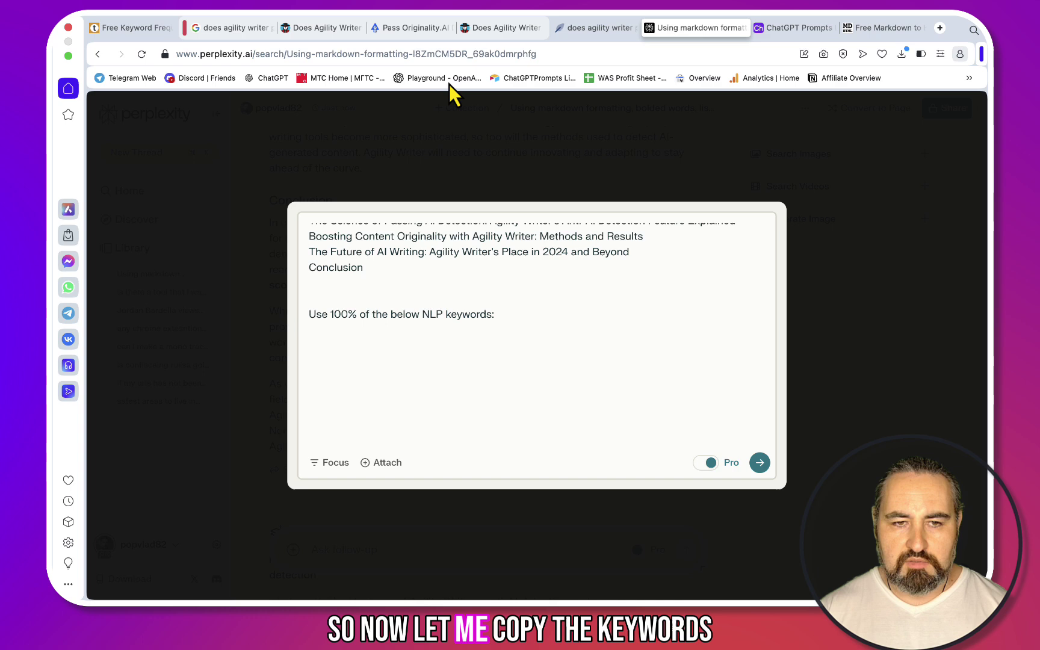
Insert the fresh keyword frequency results, change the keywords line to 'from paste.txt', and submit the prompt
click(148, 30)
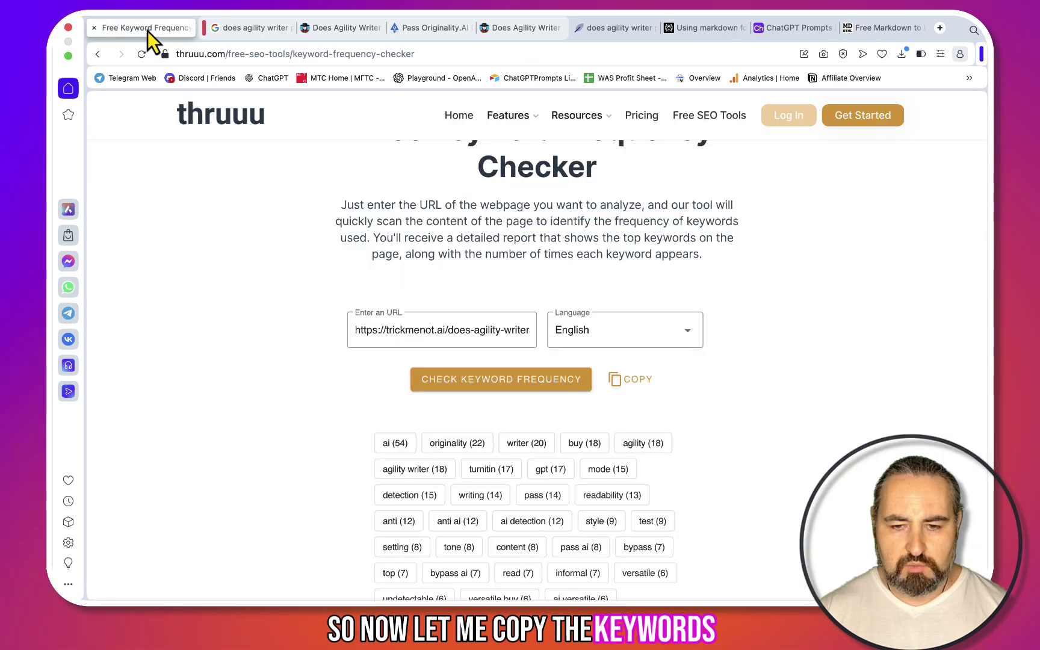
click(631, 395)
click(704, 28)
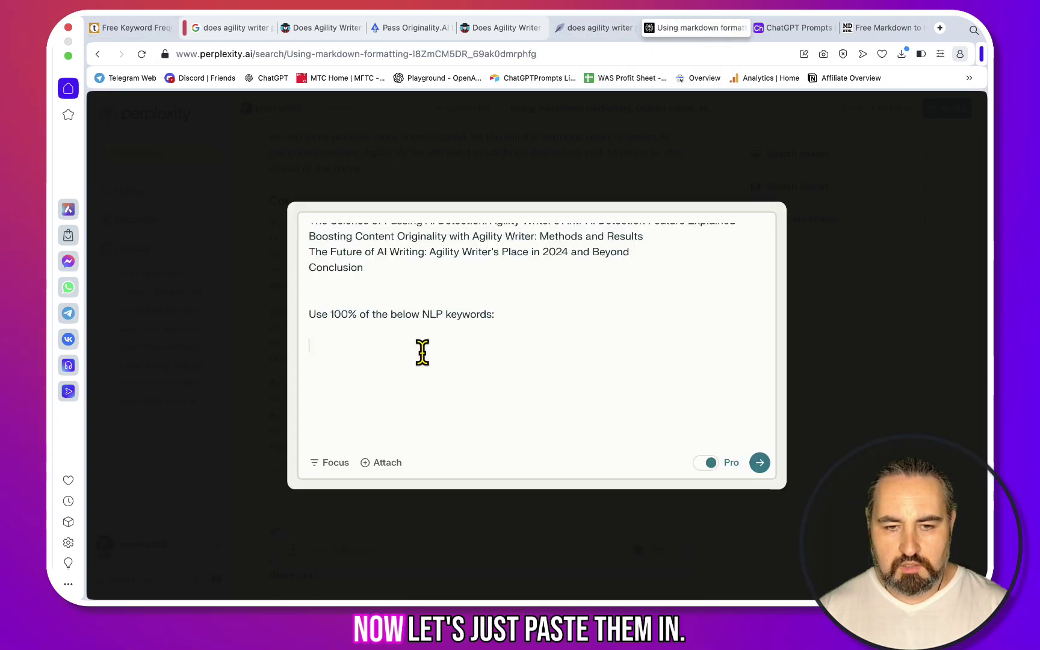
key(super+v)
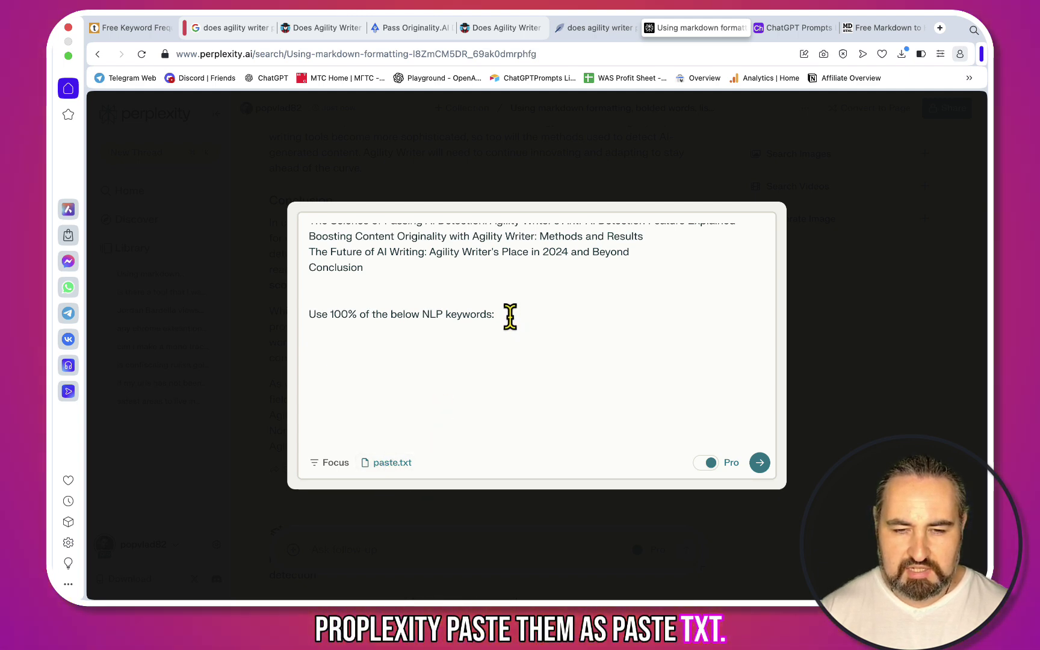
click(509, 316)
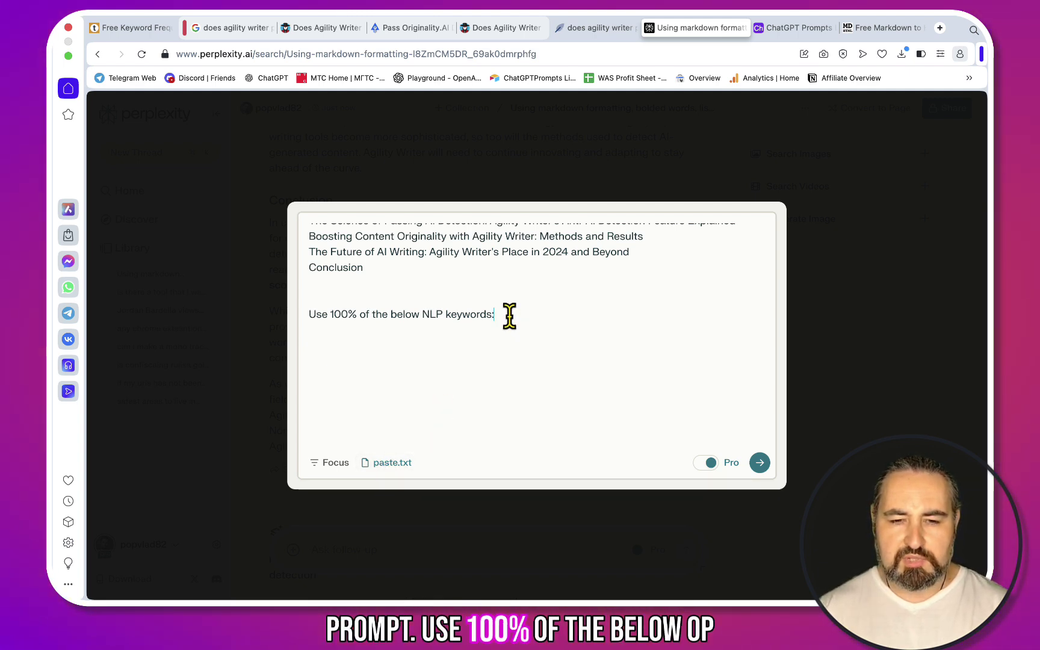
key(BackSpace)
text(f)
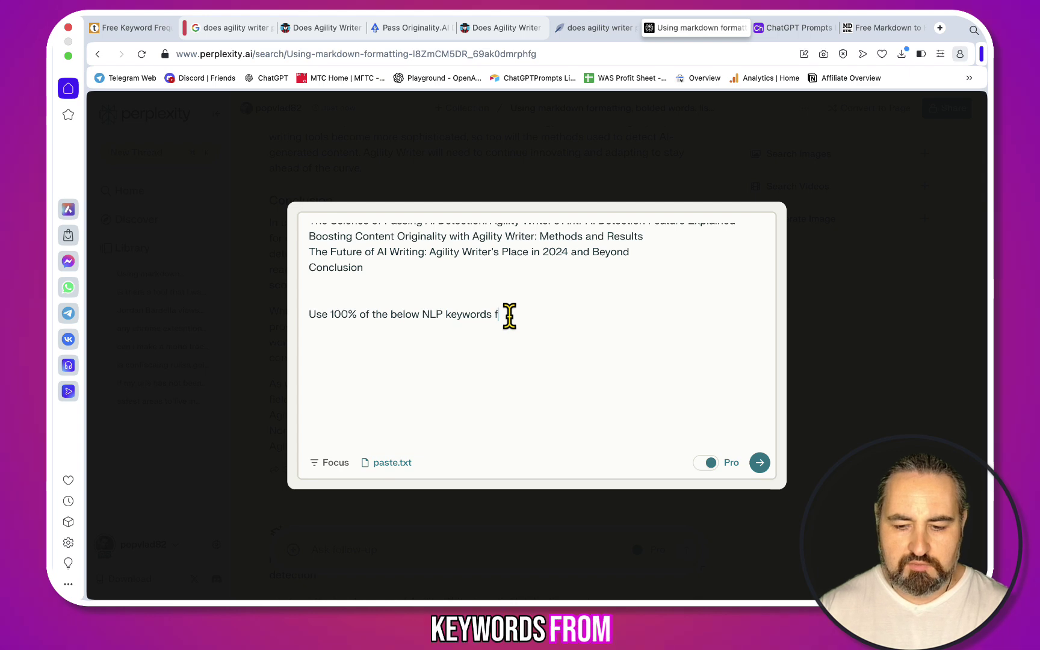
text(rom paste.txt)
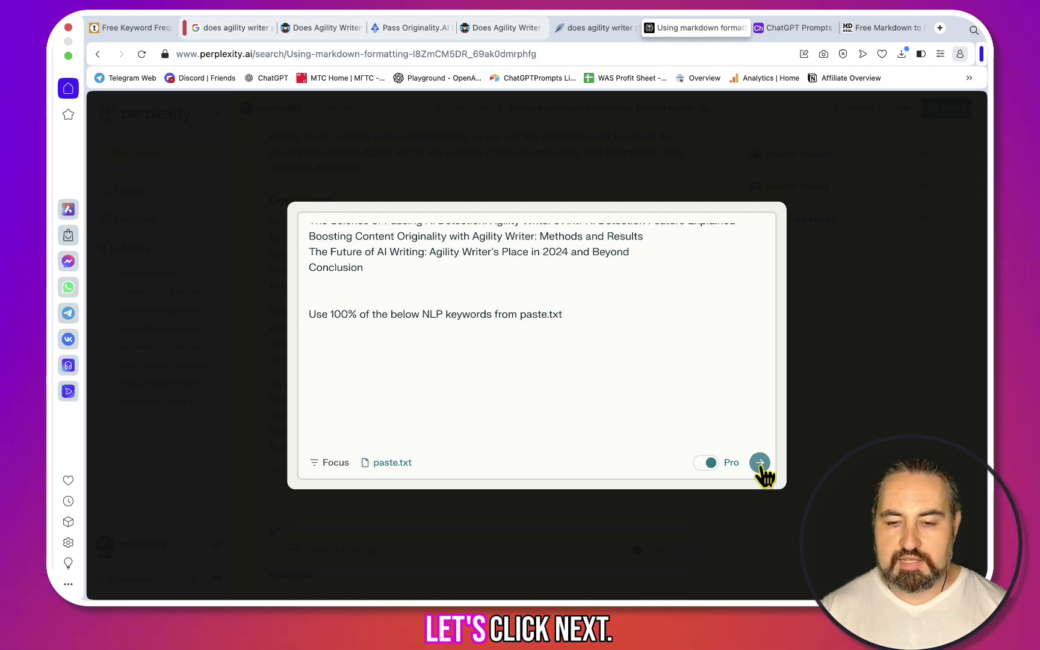
click(760, 463)
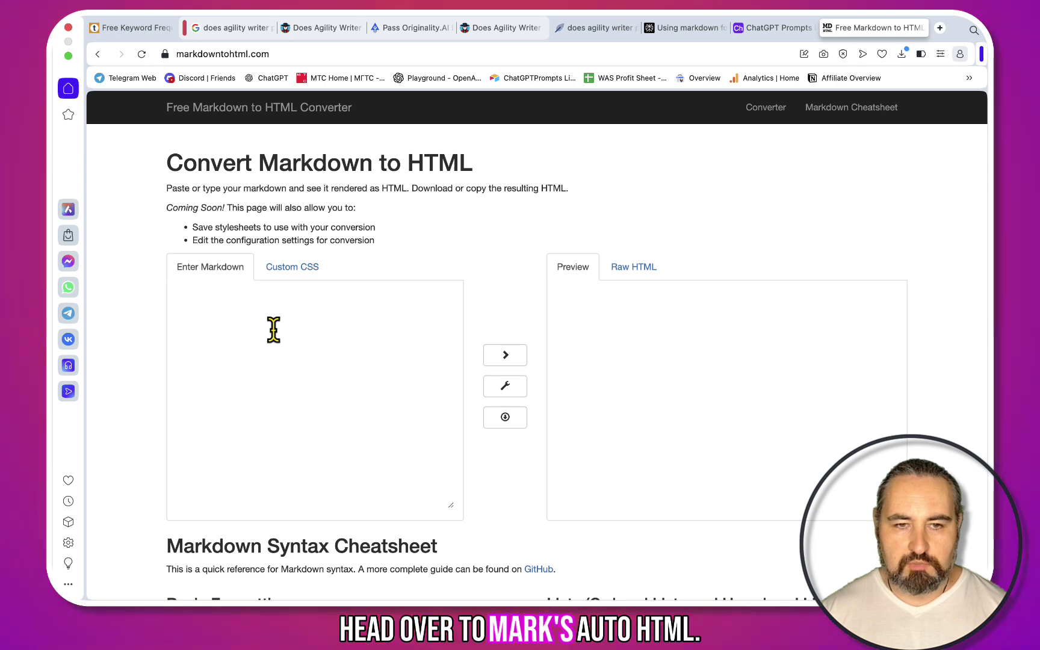
Paste the generated article into the Markdown converter, delete its citations, and select the rendered preview
click(238, 333)
key(super+v)
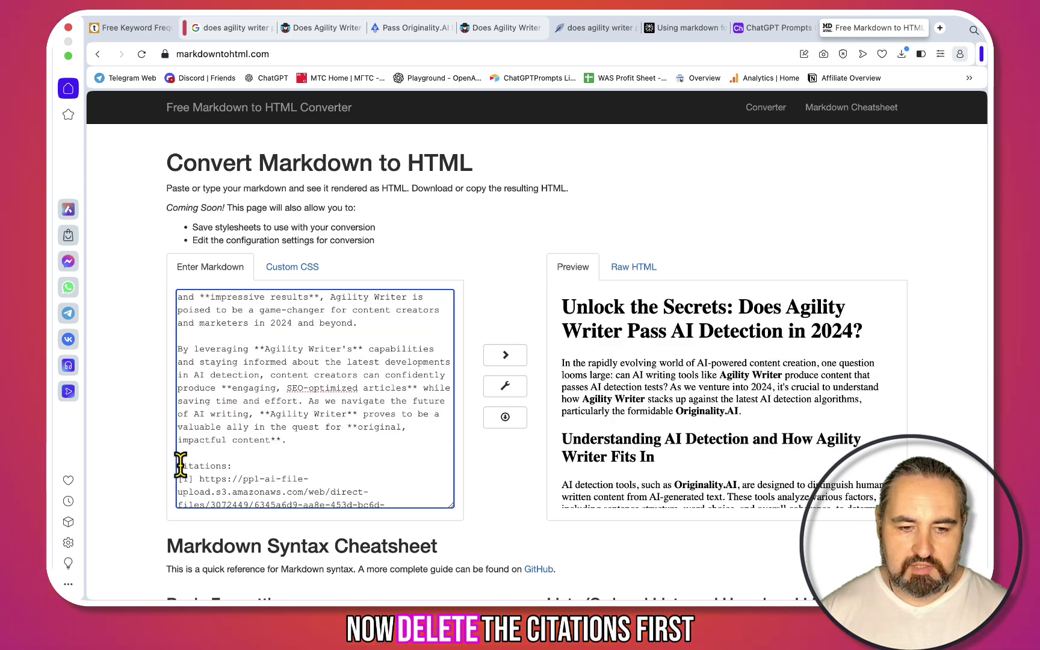
drag(180, 465, 235, 548)
key(BackSpace)
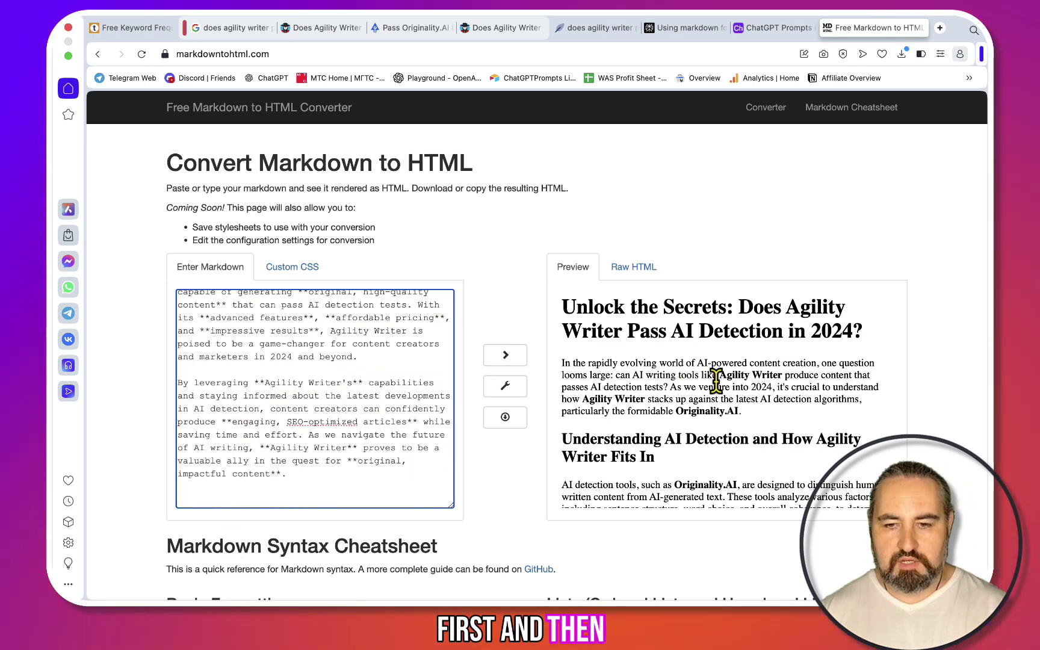
click(715, 379)
key(super+a)
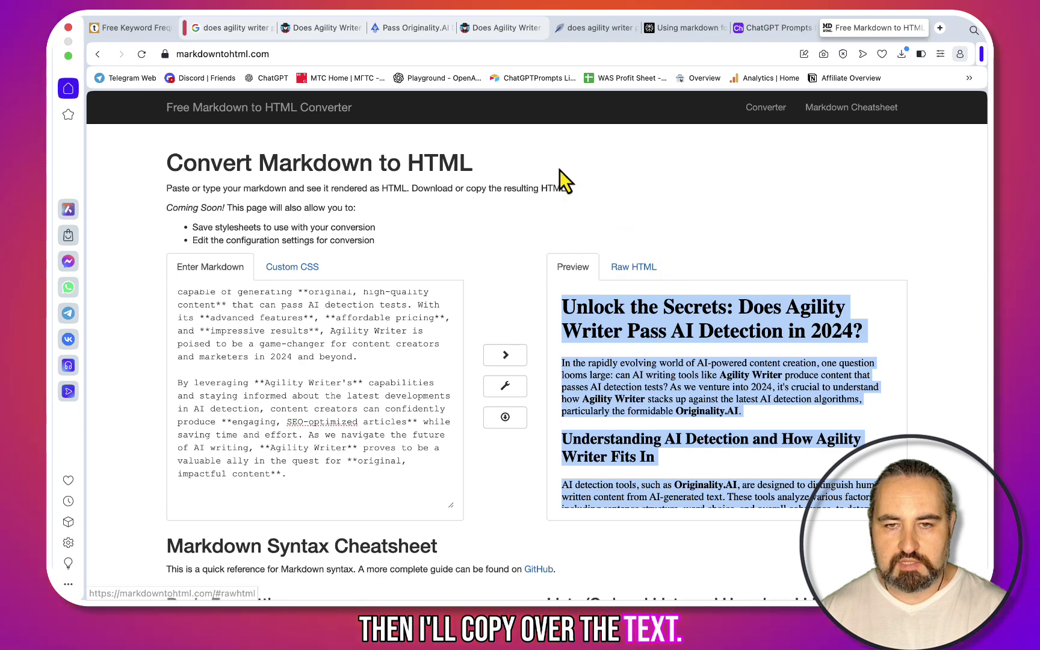
click(588, 31)
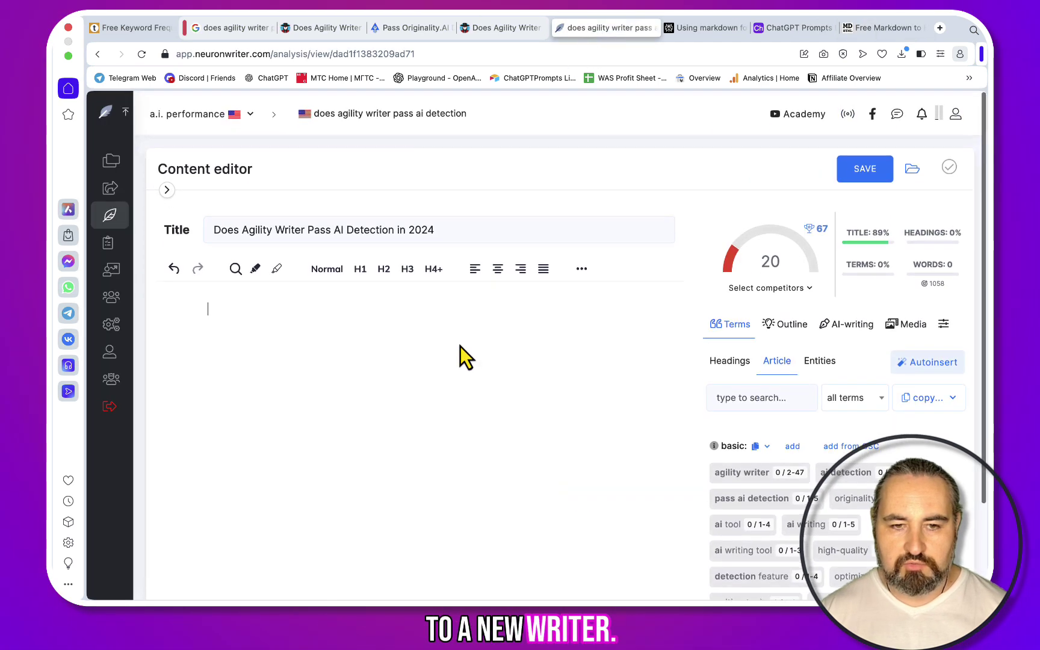
Leave NeuronWriter's title settings unchanged and paste the formatted article into the editor, scoring 69
click(378, 234)
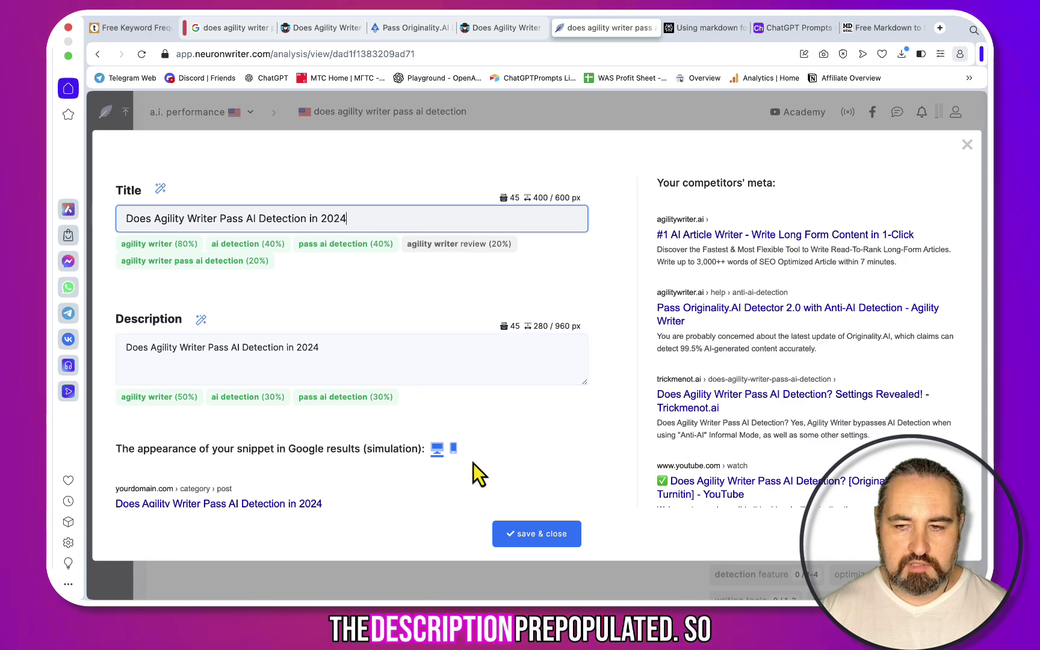
click(968, 146)
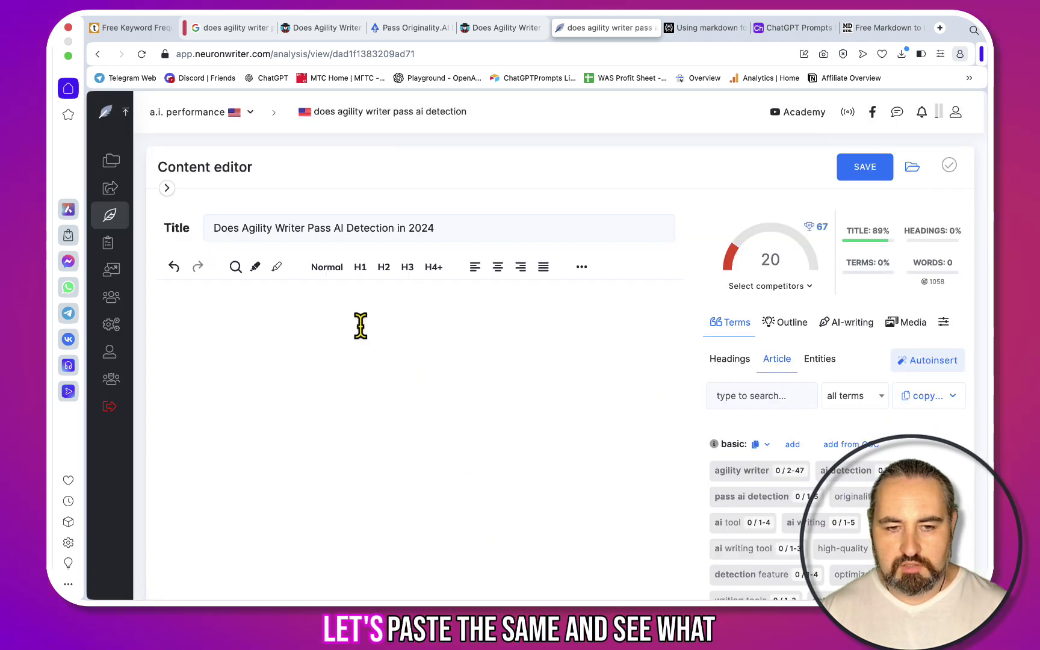
key(ctrl+v)
scroll(360, 326, up, 15)
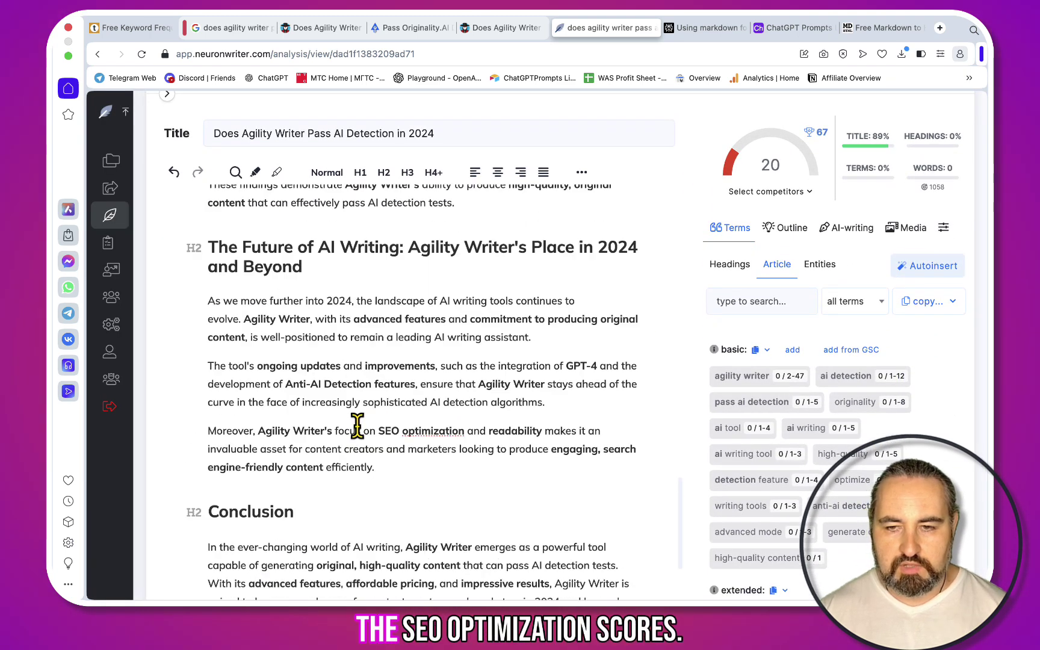
scroll(358, 426, up, 2)
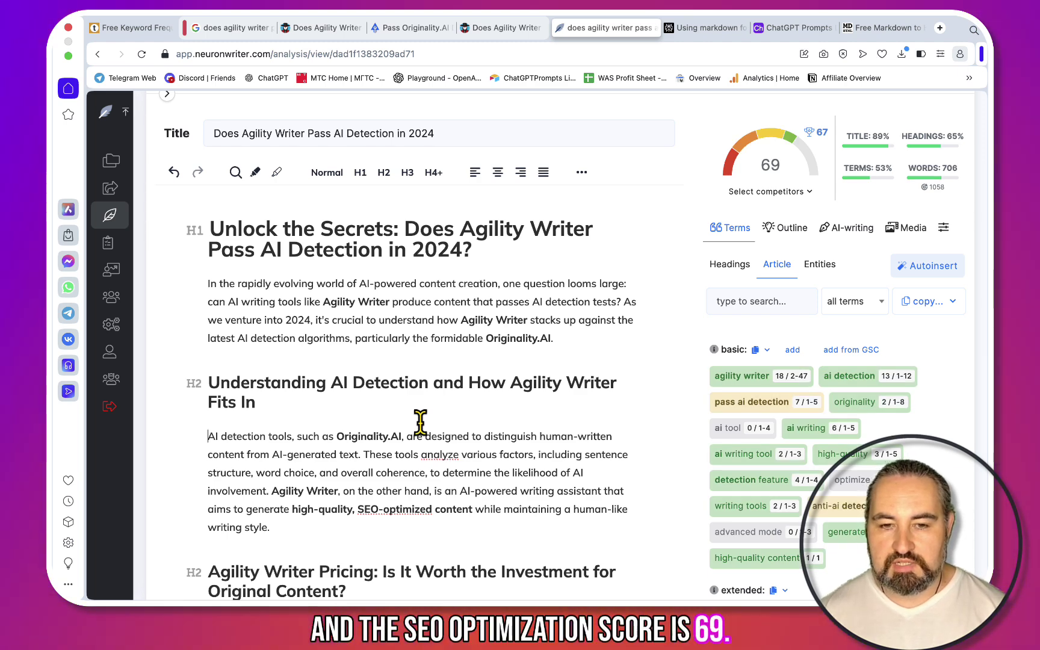
mouse_move(824, 137)
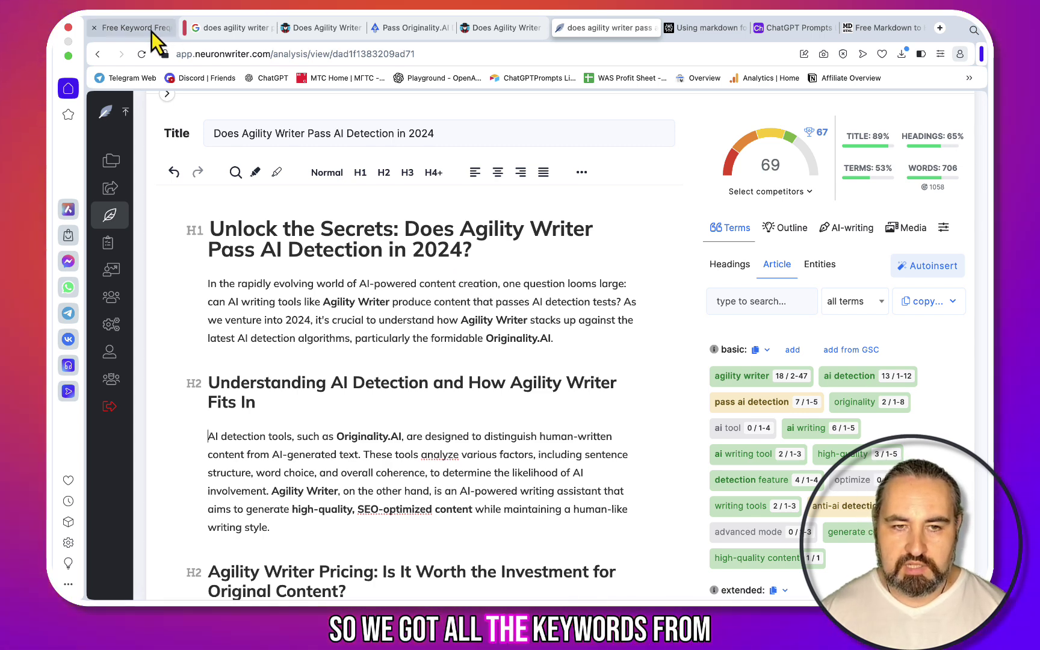
Look back at thruuu's keyword frequency checker, then review the NeuronWriter article again
click(151, 30)
scroll(542, 241, up, 2)
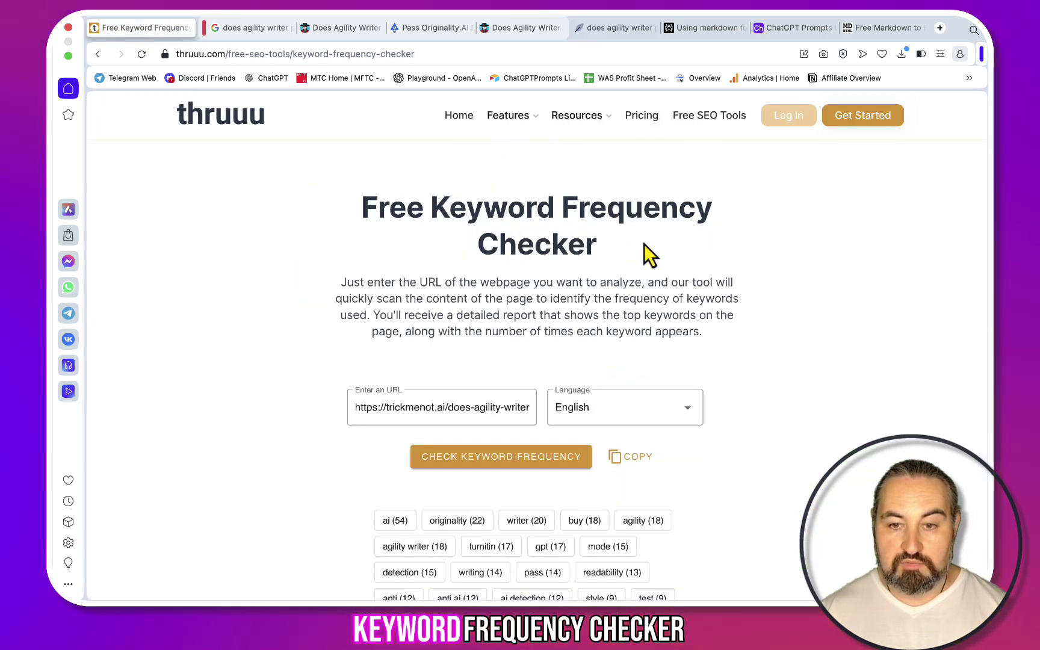
click(612, 27)
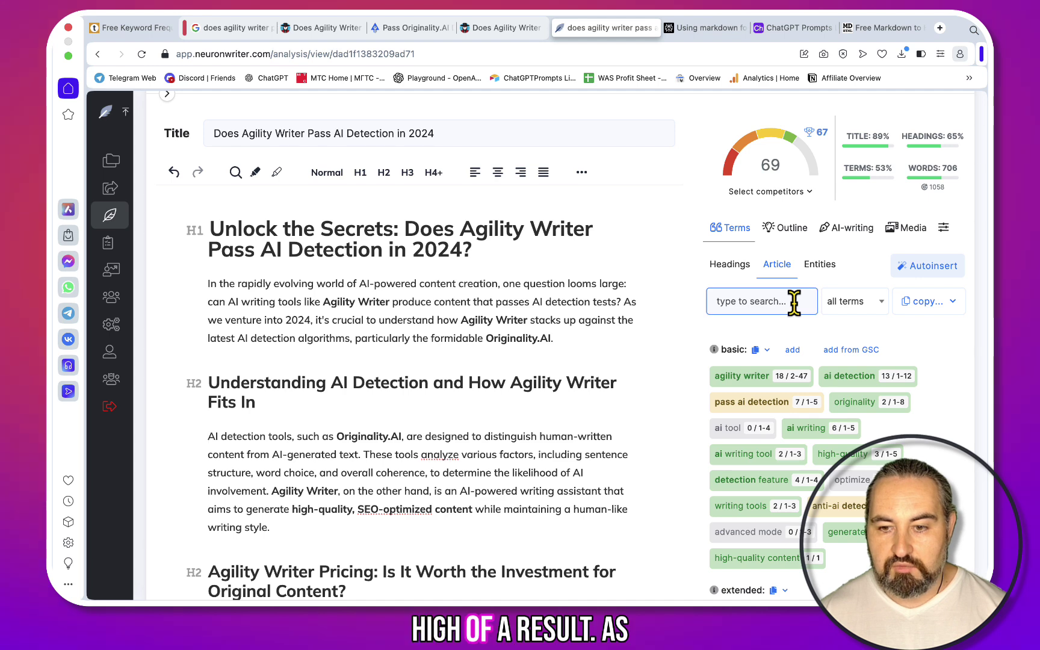
scroll(795, 303, down, 2)
scroll(795, 302, up, 2)
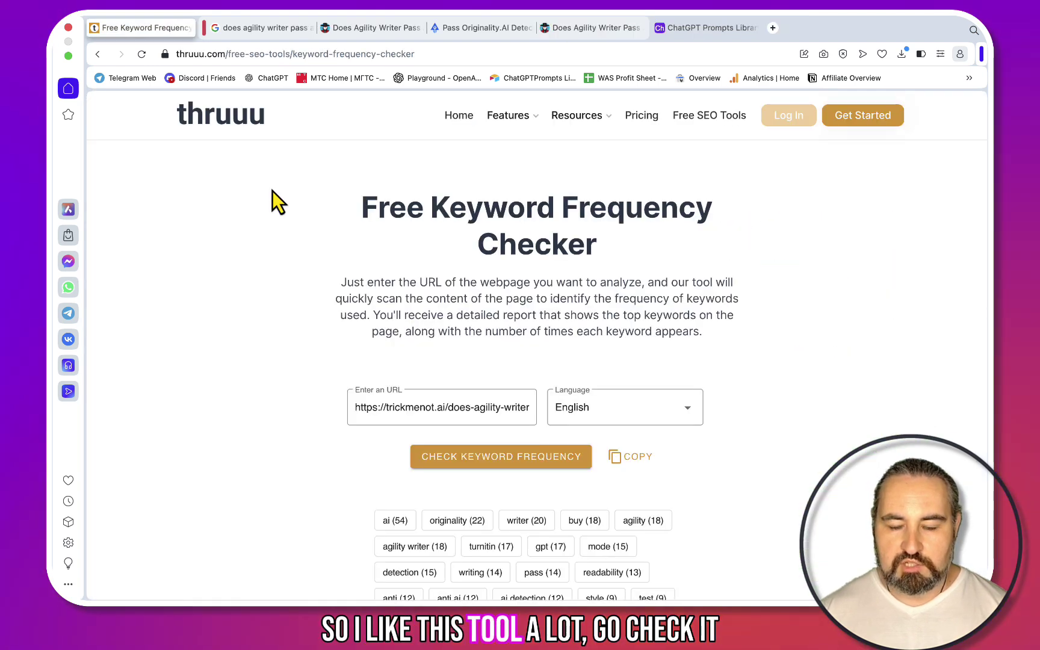
Open the Website Comparison Tool from thruuu's Free SEO Tools list
click(705, 116)
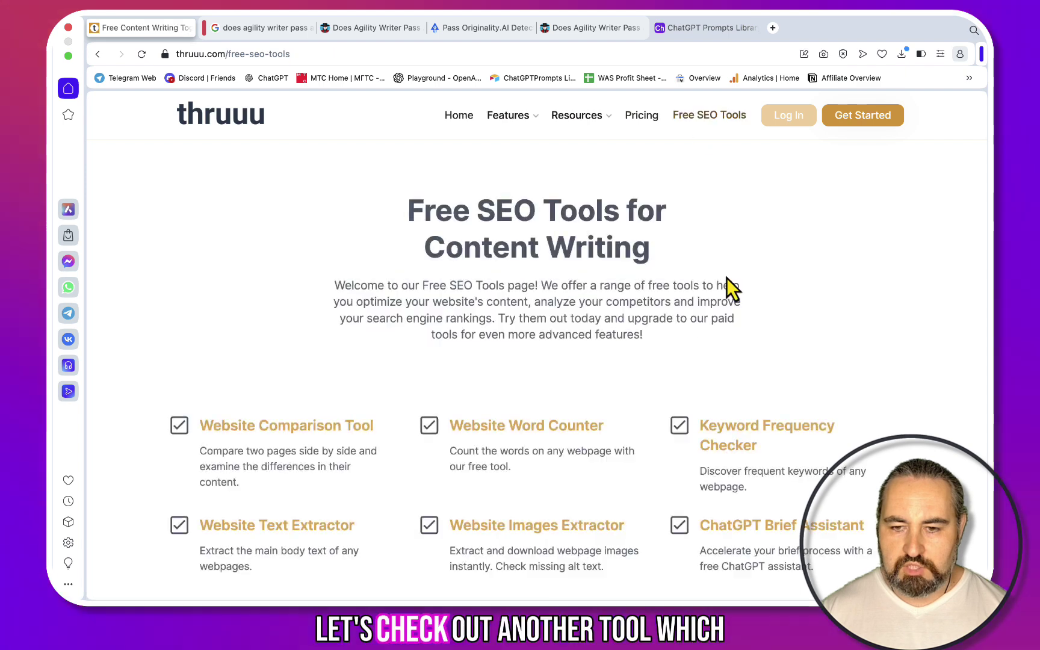
scroll(726, 282, down, 3)
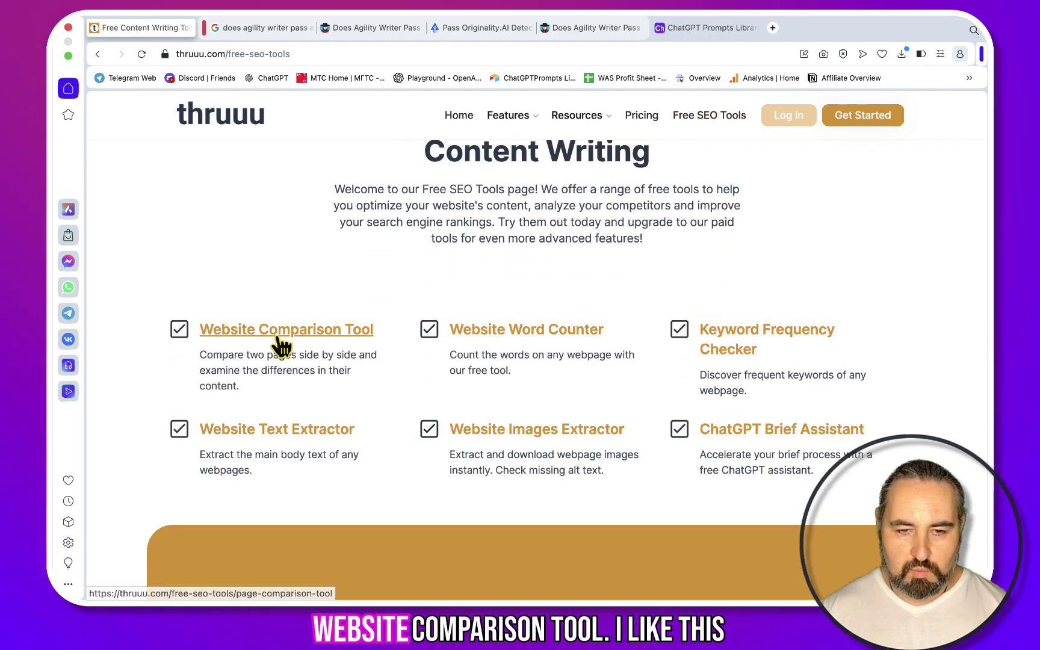
click(276, 330)
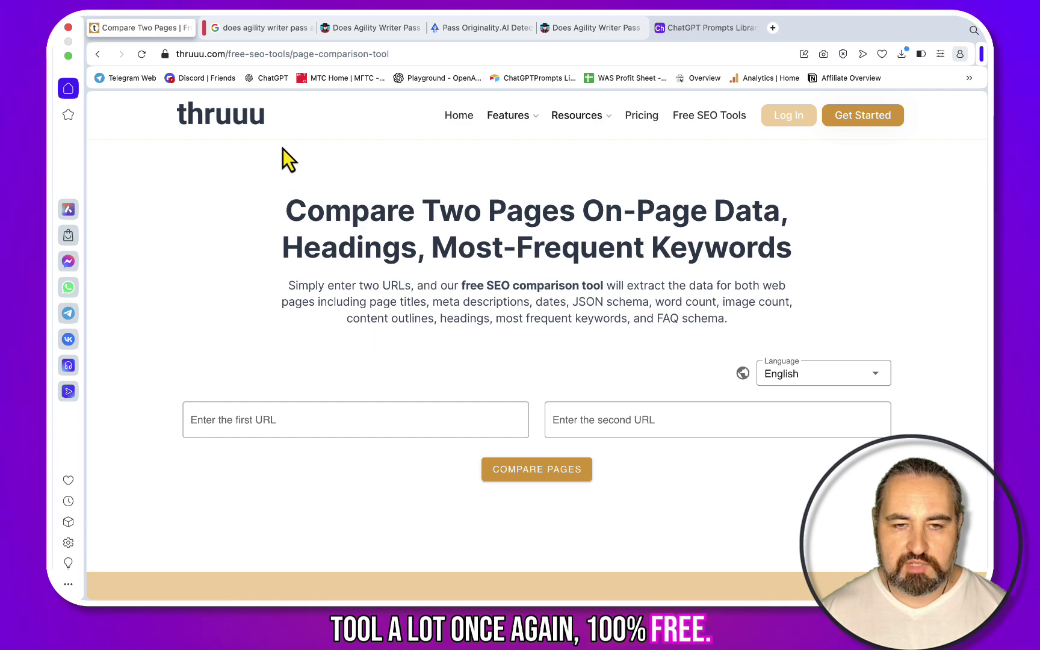
From the agility writer Google results, open the agilitywriter.ai anti-AI detection page and select its URL
click(274, 29)
scroll(309, 249, up, 5)
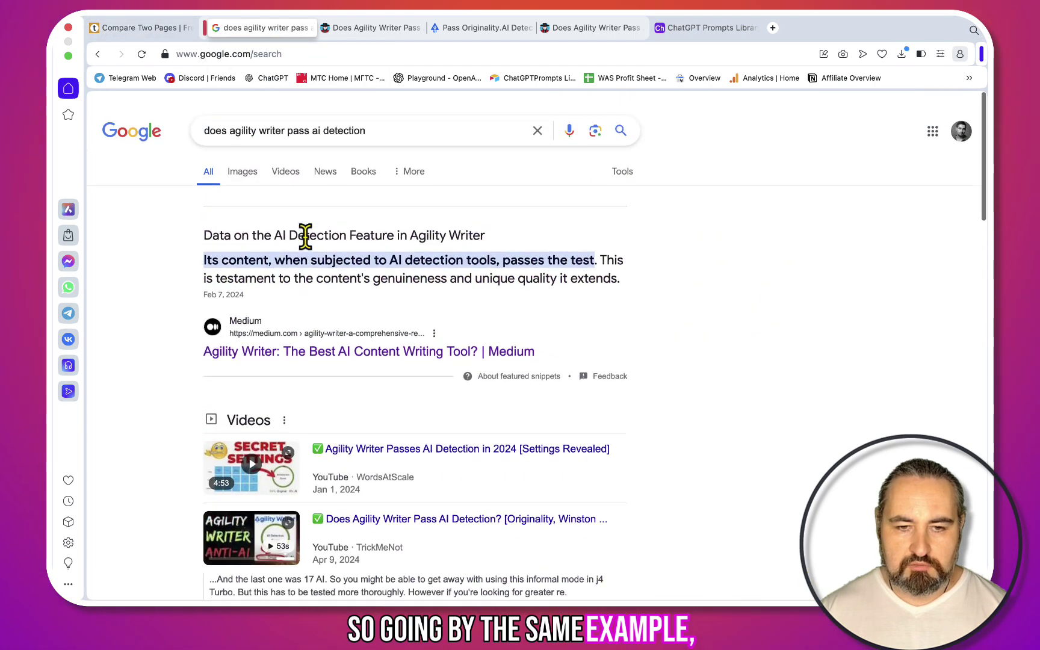
scroll(305, 236, down, 1)
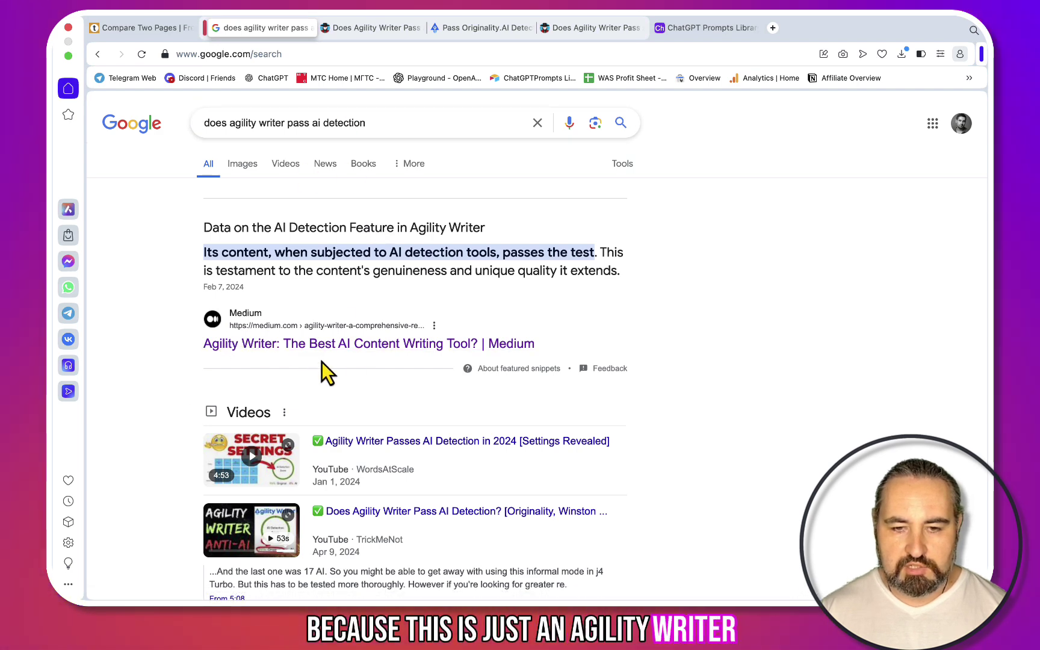
scroll(323, 367, down, 5)
scroll(322, 362, down, 9)
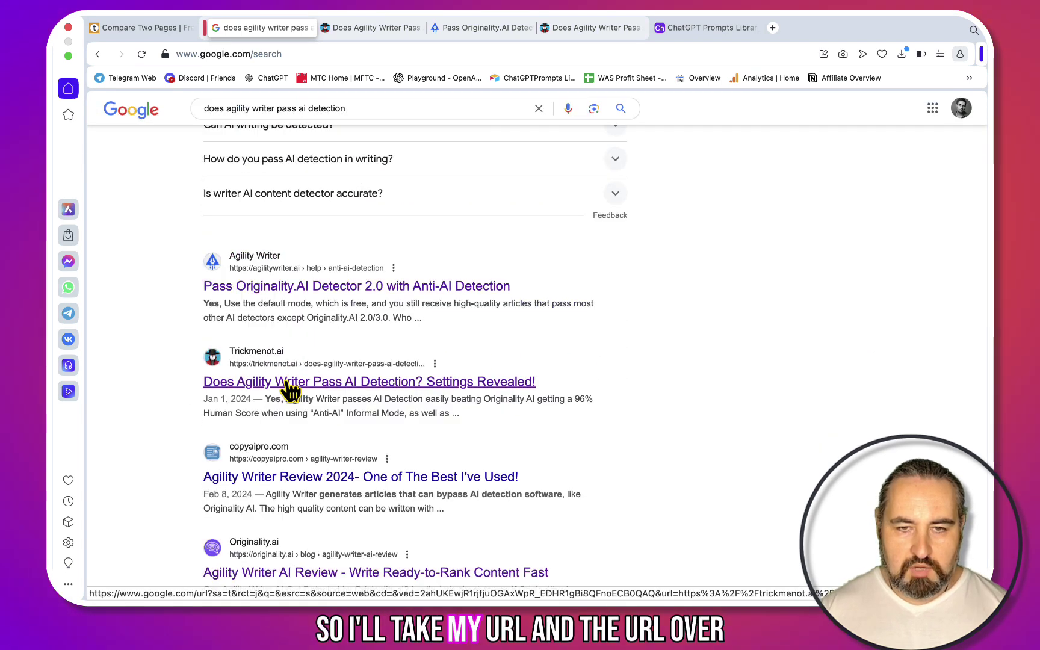
shift+super+click(281, 289)
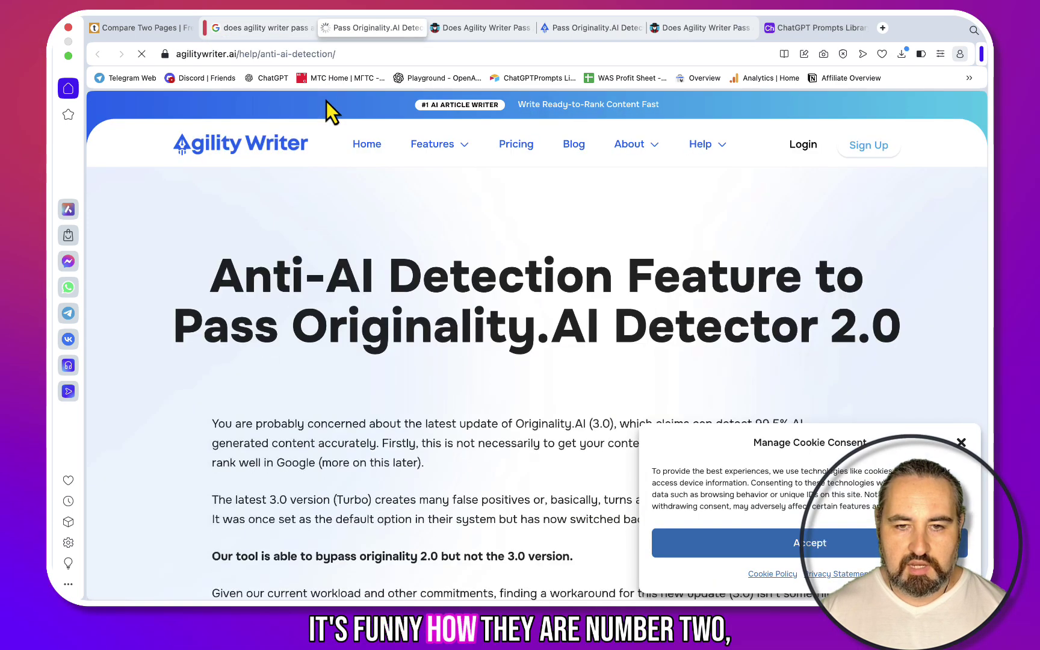
click(351, 54)
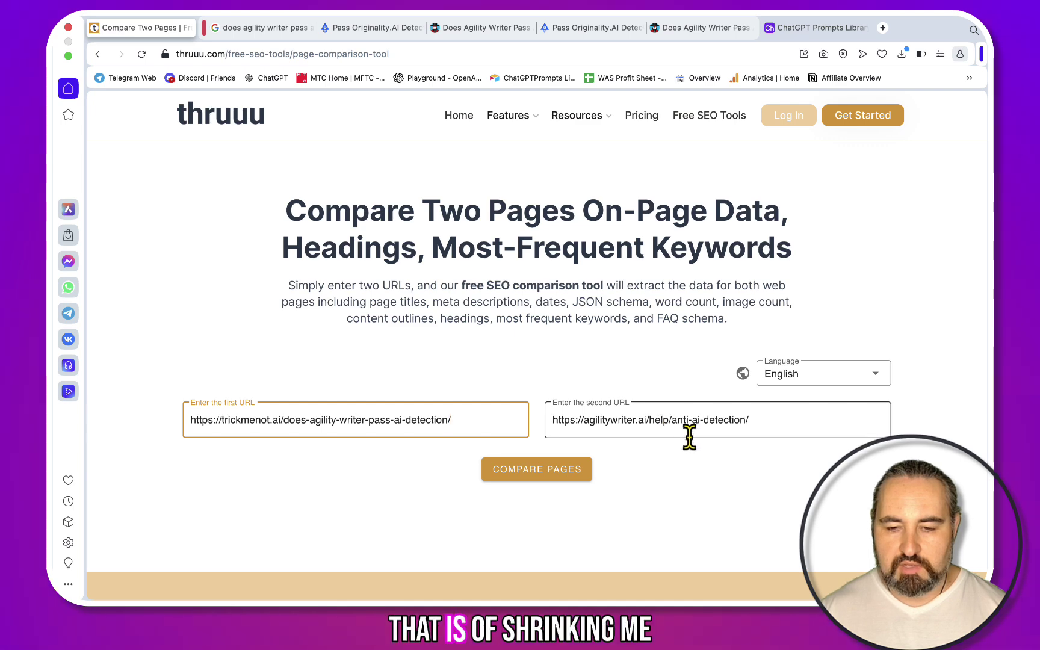
Compare the pages and review results: 1229 vs 521 words, 7 vs 4 images, 179 vs 75 terms
scroll(693, 443, down, 2)
click(542, 397)
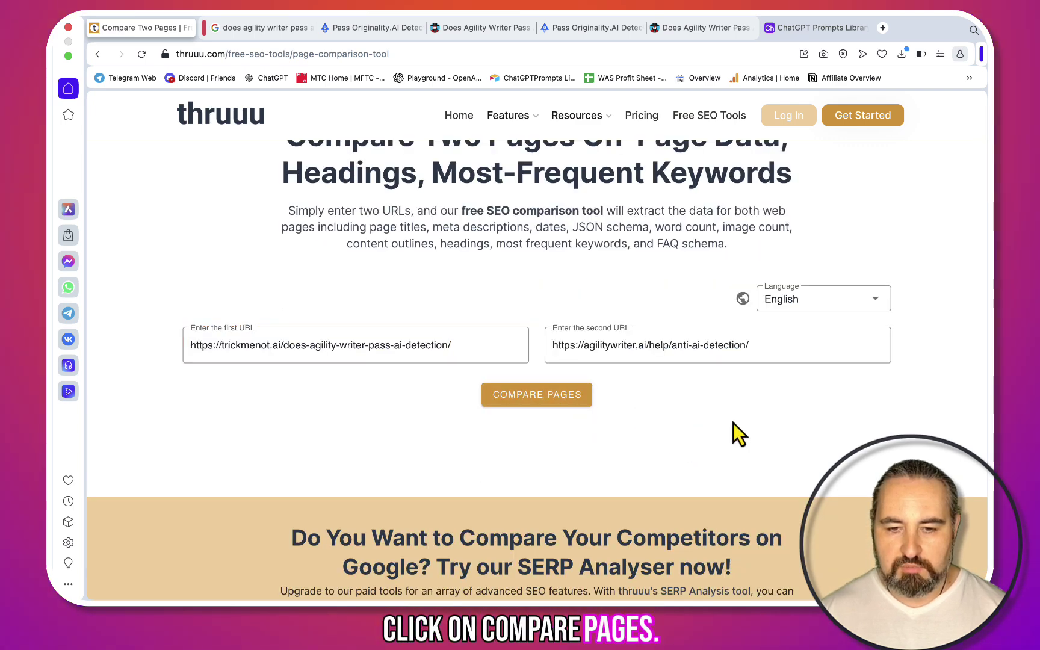
scroll(734, 422, down, 2)
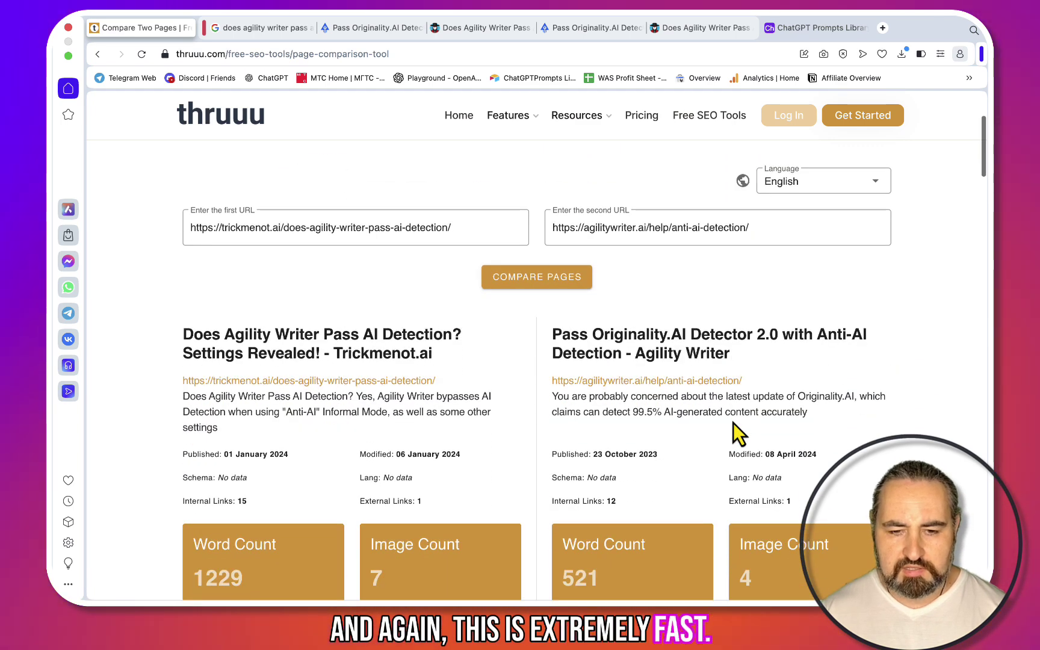
scroll(734, 422, down, 2)
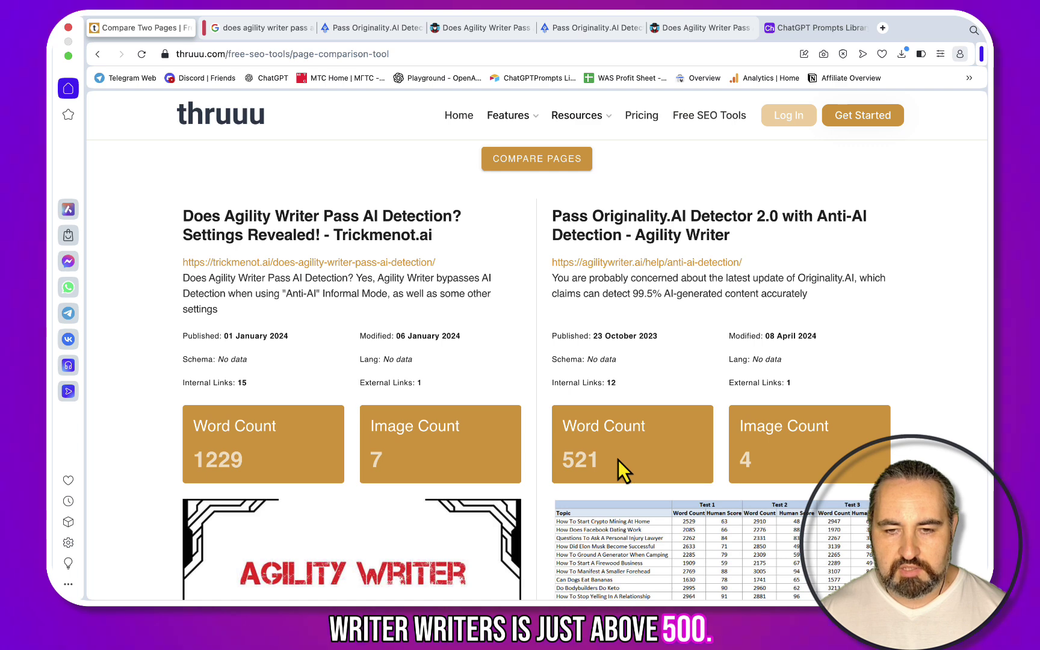
scroll(290, 318, down, 6)
scroll(290, 320, up, 3)
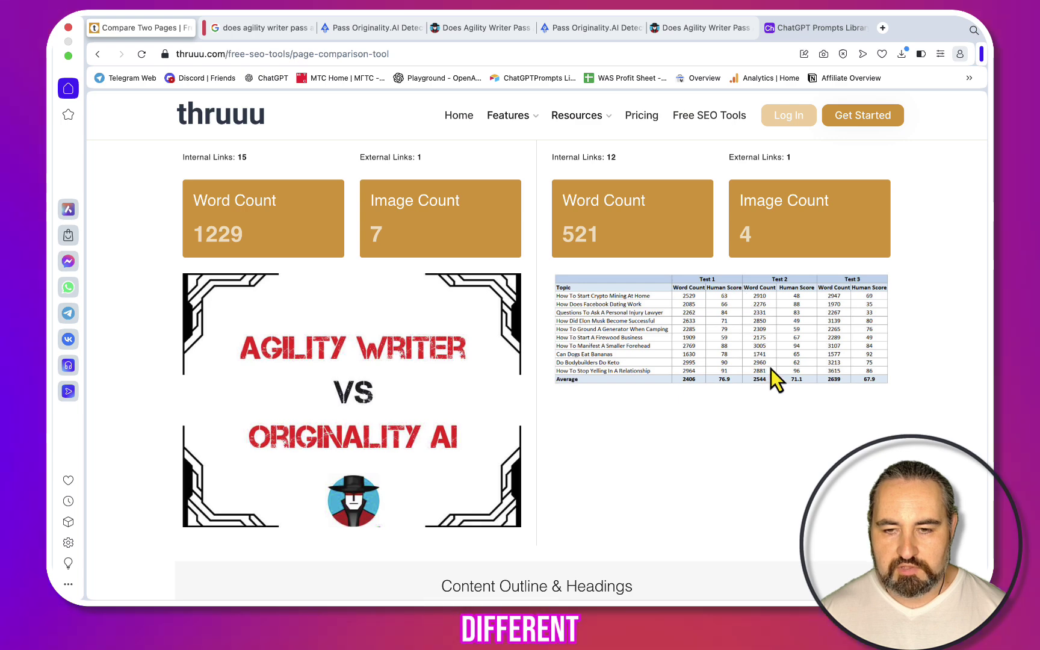
scroll(781, 383, down, 7)
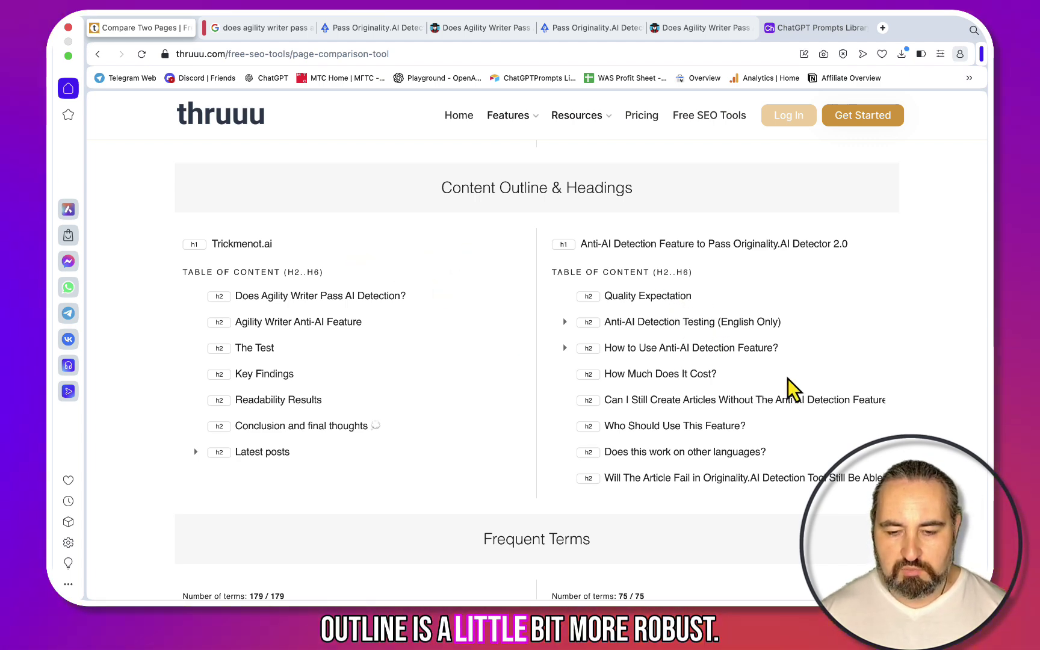
scroll(789, 379, down, 6)
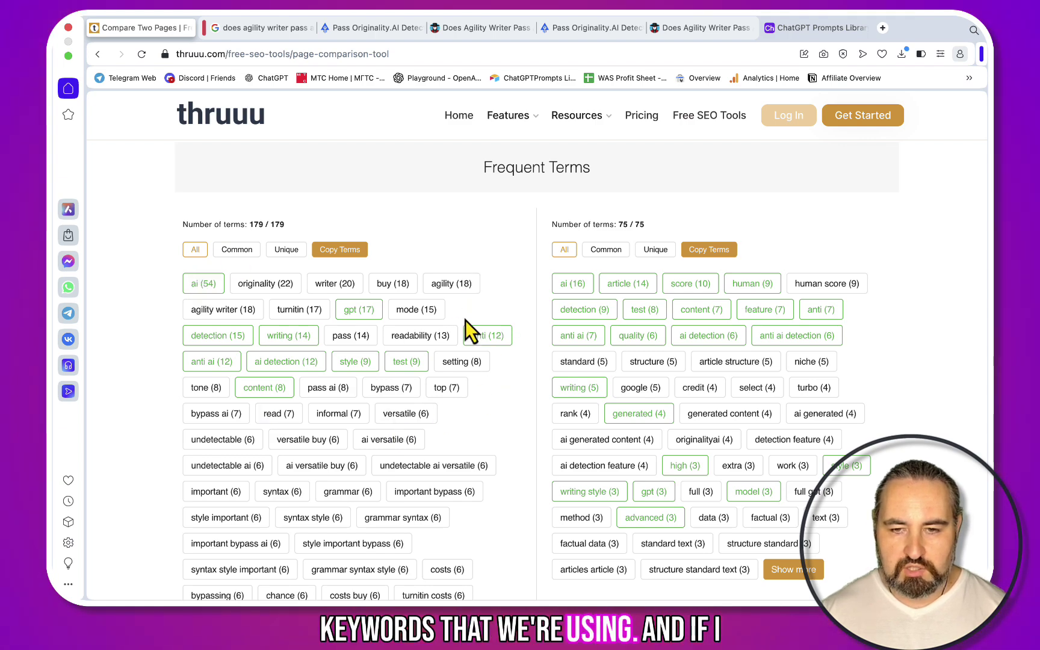
Filter the second page's Frequent Terms column to Unique and scroll through the resulting terms
click(658, 252)
scroll(690, 341, down, 3)
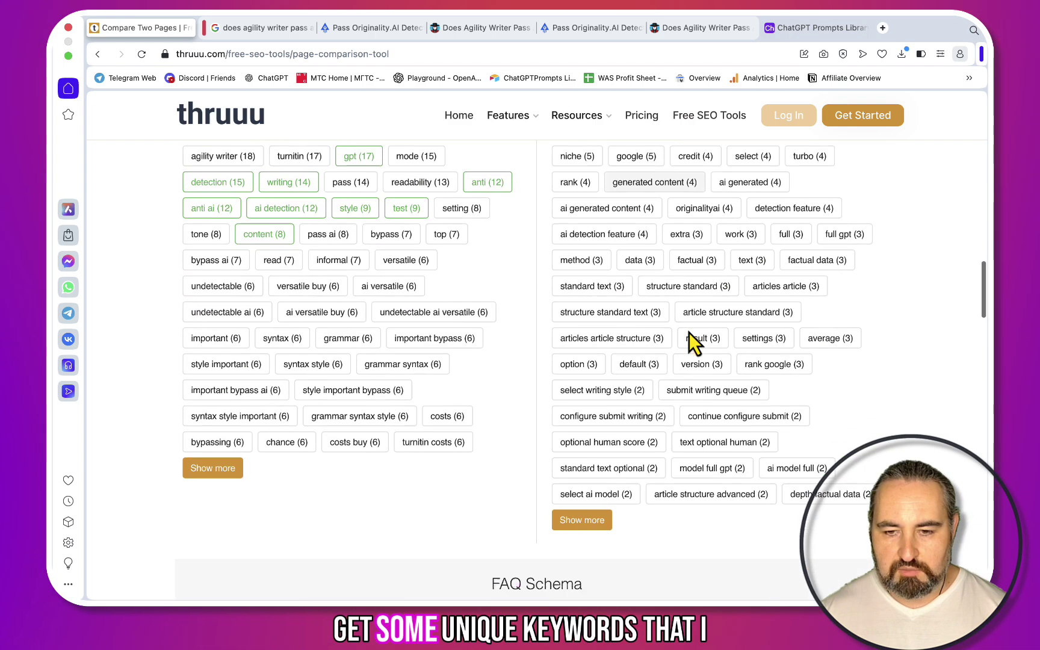
scroll(690, 340, up, 4)
scroll(690, 343, down, 1)
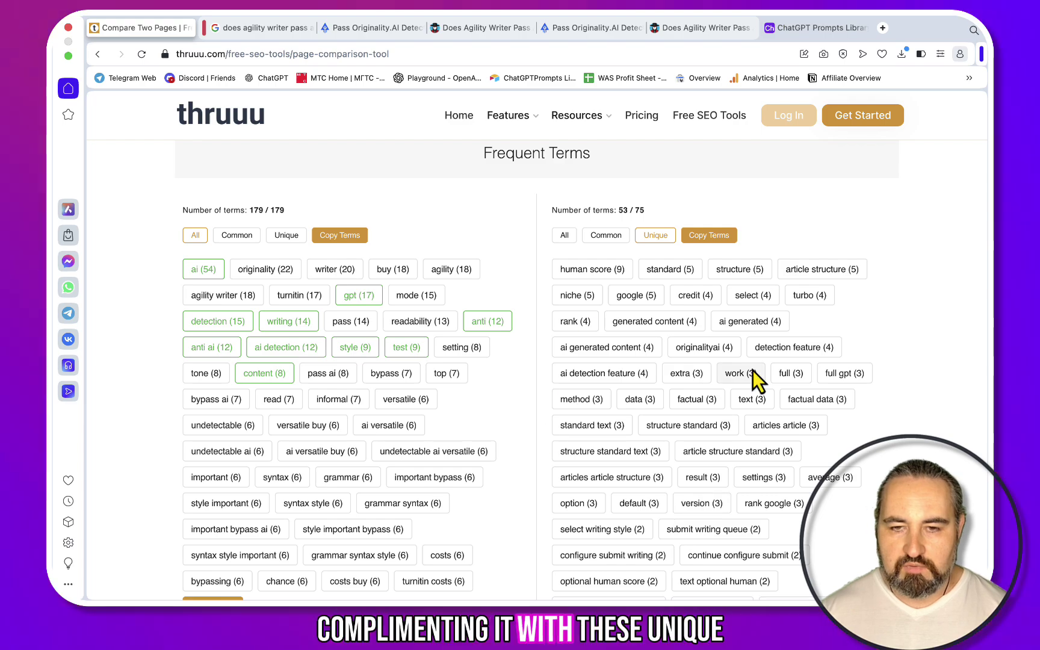
scroll(752, 371, down, 8)
scroll(753, 371, up, 15)
scroll(753, 371, up, 10)
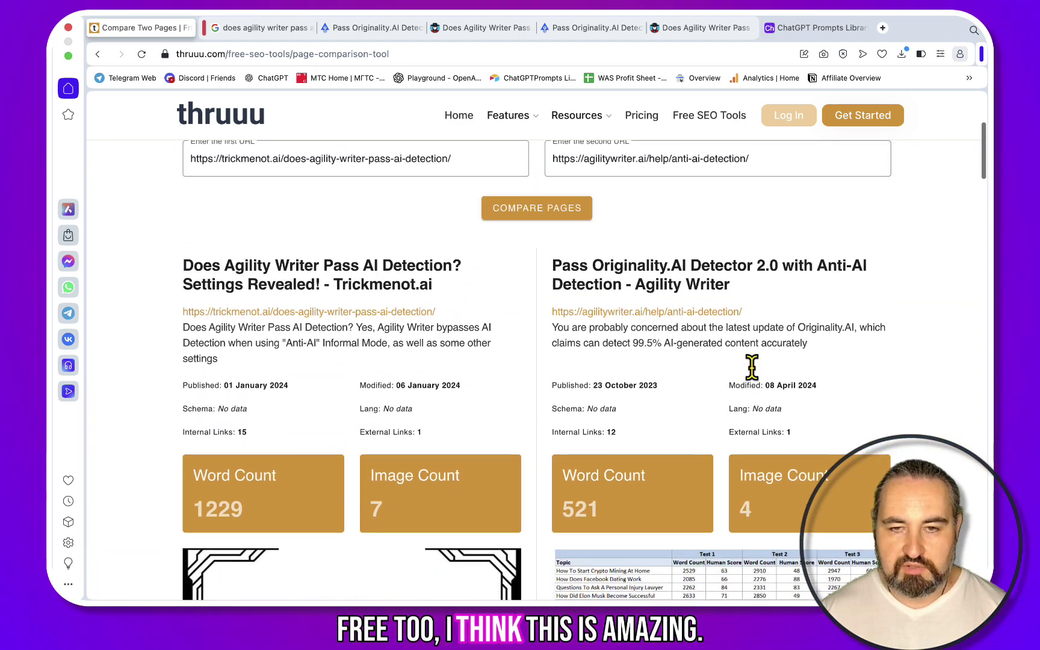
scroll(753, 371, up, 4)
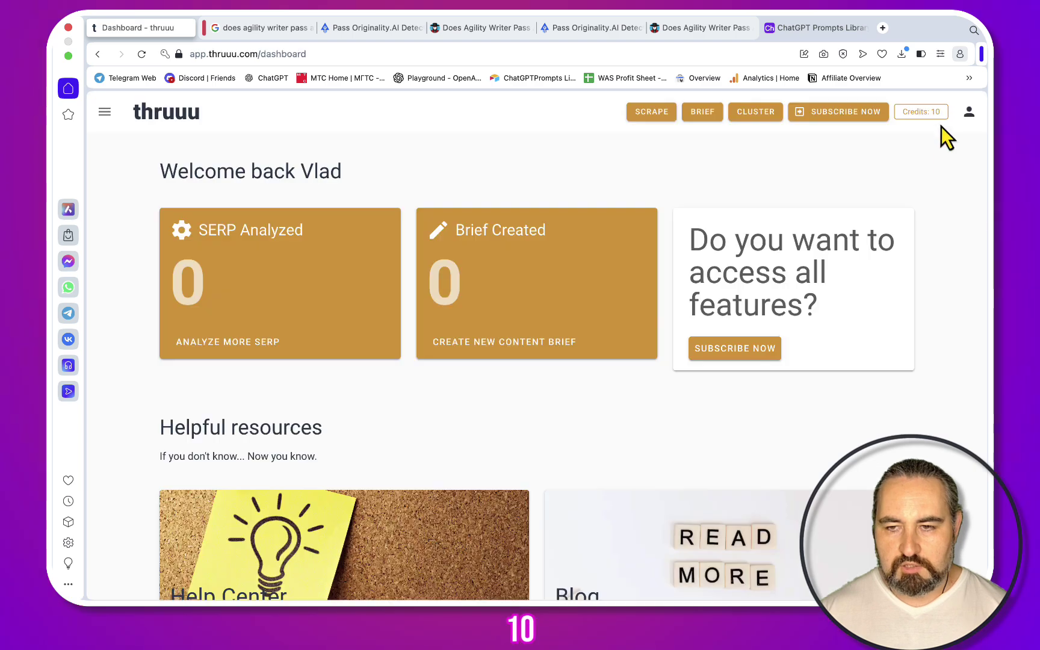
Start a new topic cluster from the site's navigation menu
click(105, 112)
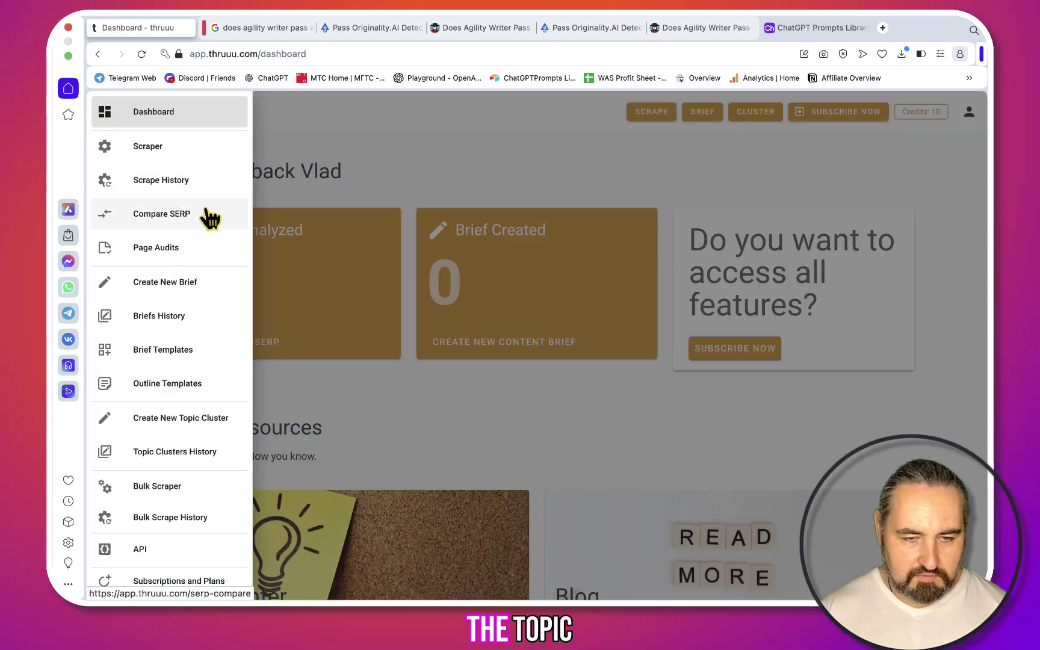
scroll(207, 217, down, 1)
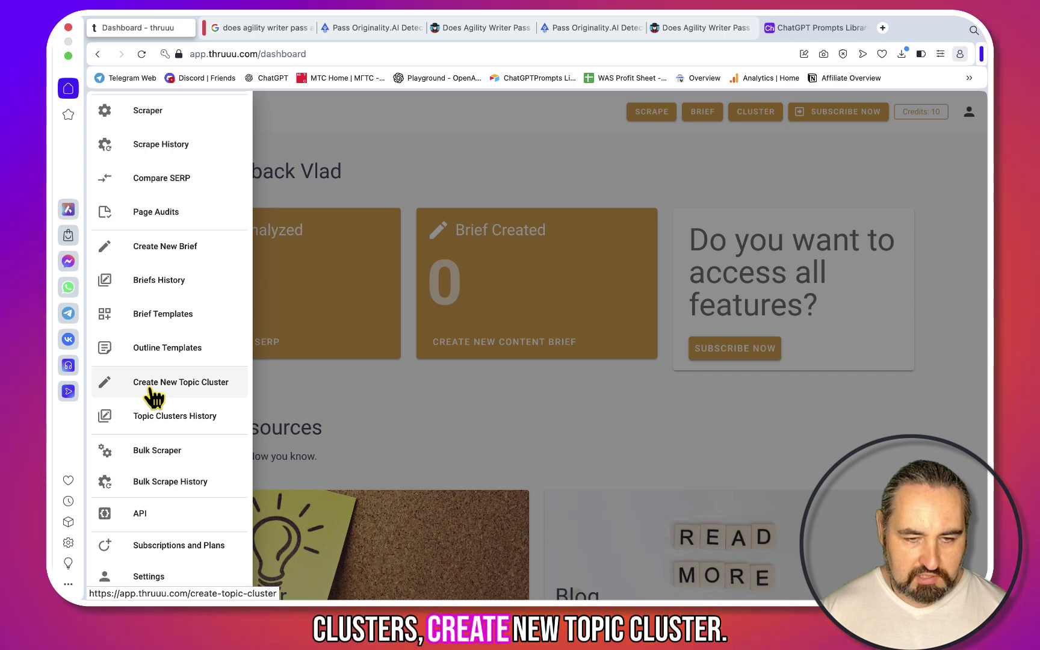
click(149, 390)
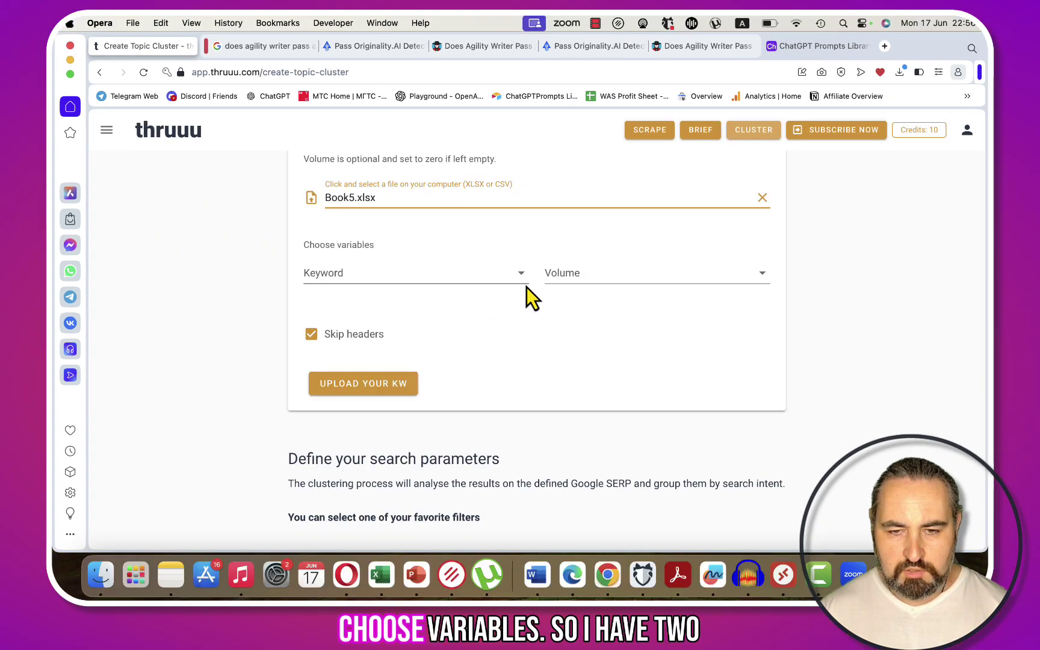
Map Book5.xlsx's Keyword column as keywords and Avg as volume, then upload it
click(521, 278)
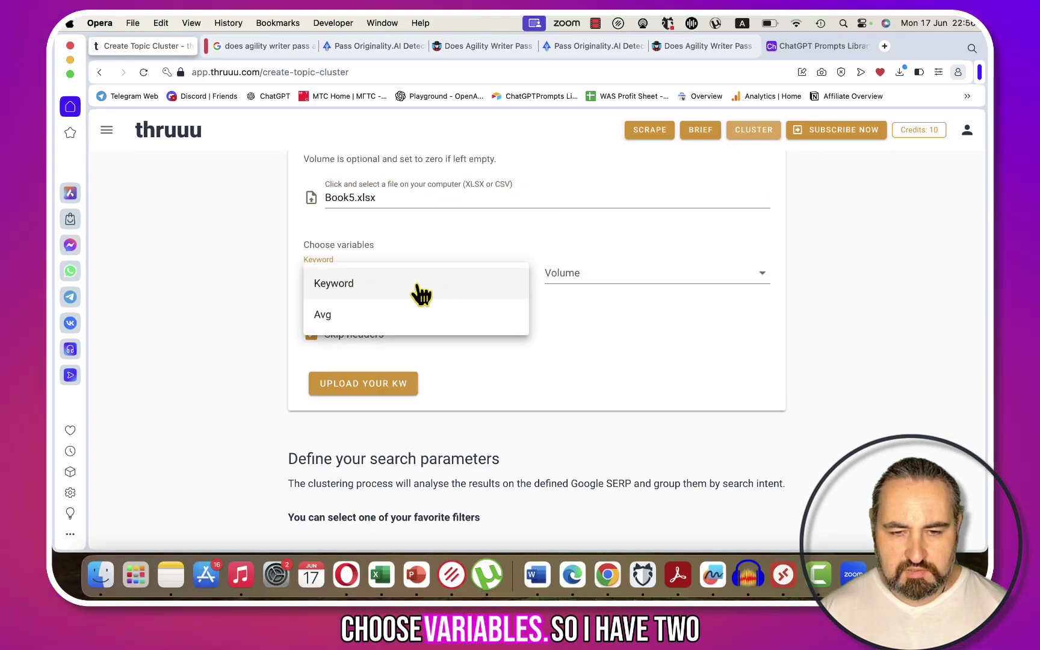
click(371, 287)
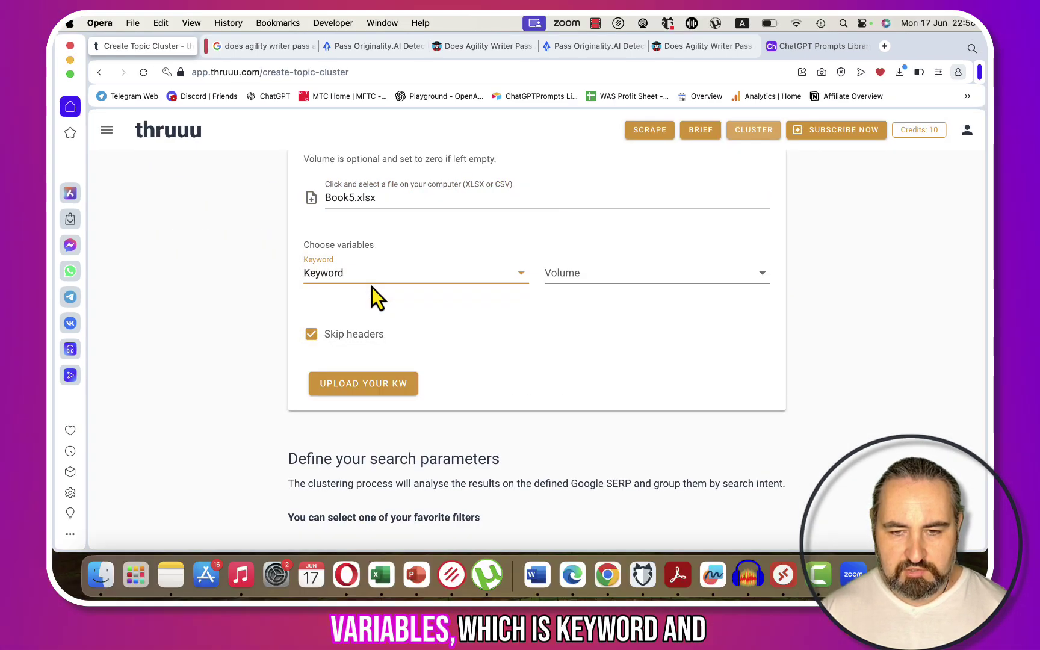
click(763, 277)
click(569, 321)
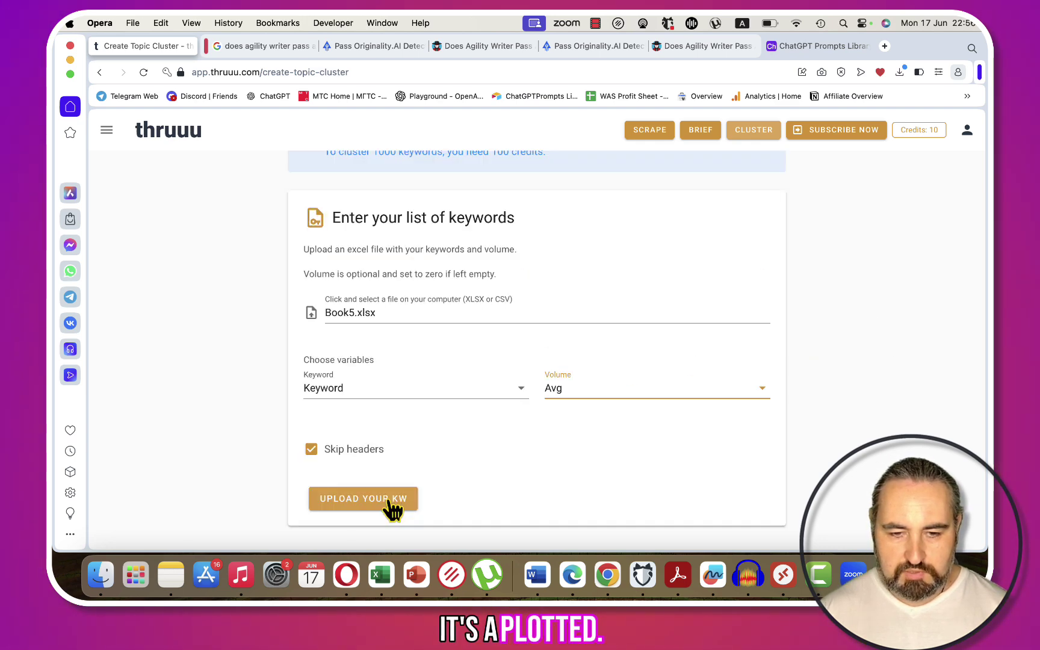
click(391, 386)
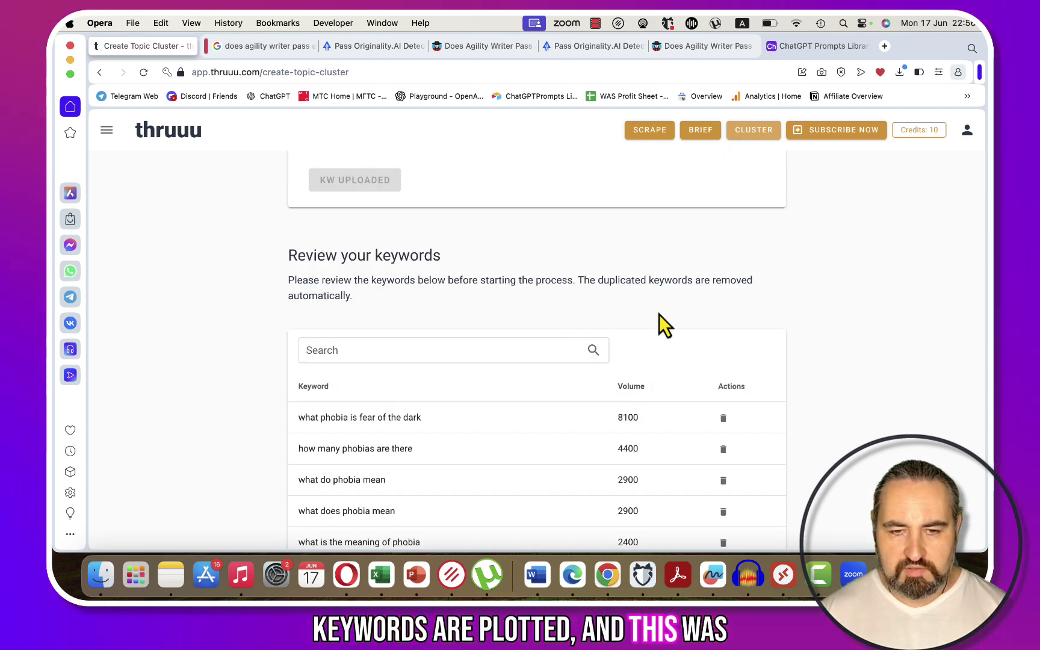
scroll(806, 354, down, 5)
scroll(590, 240, down, 10)
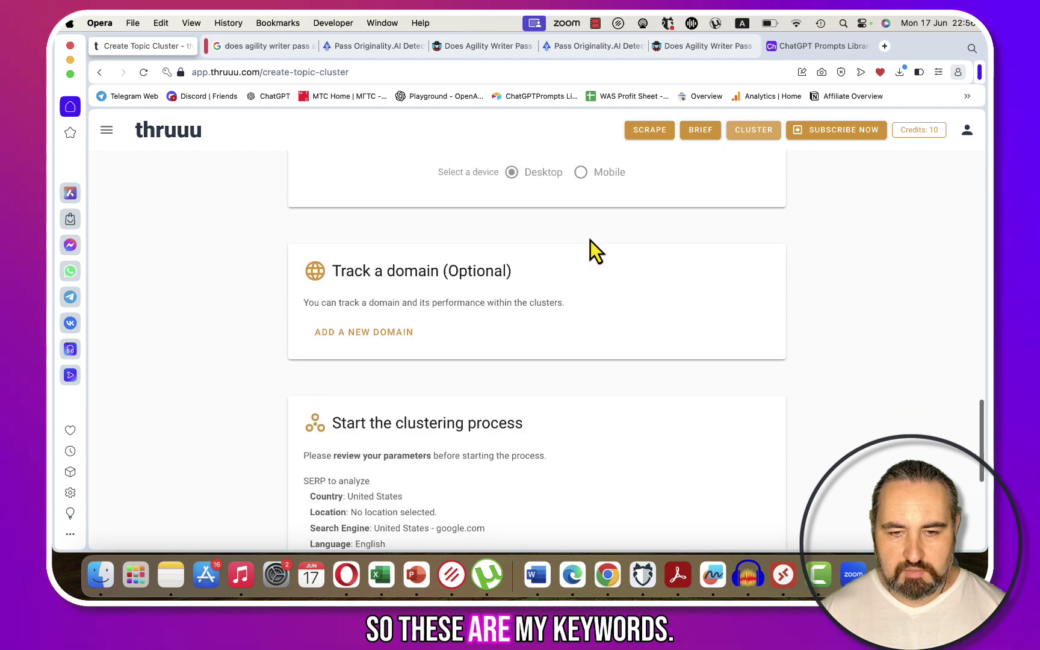
scroll(590, 241, up, 7)
scroll(590, 241, down, 3)
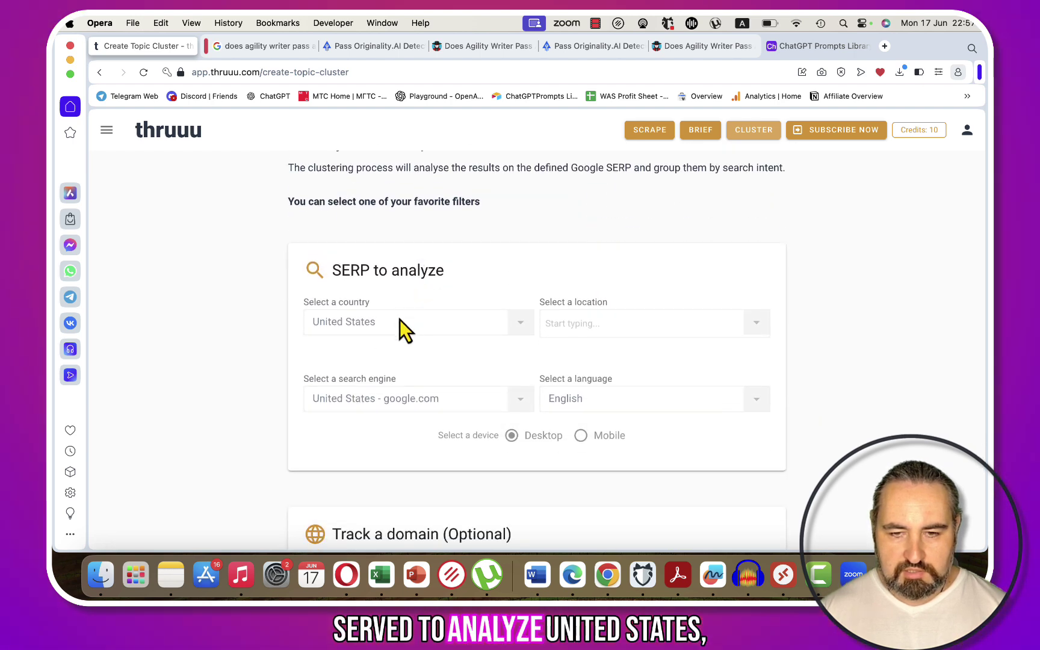
scroll(633, 274, down, 6)
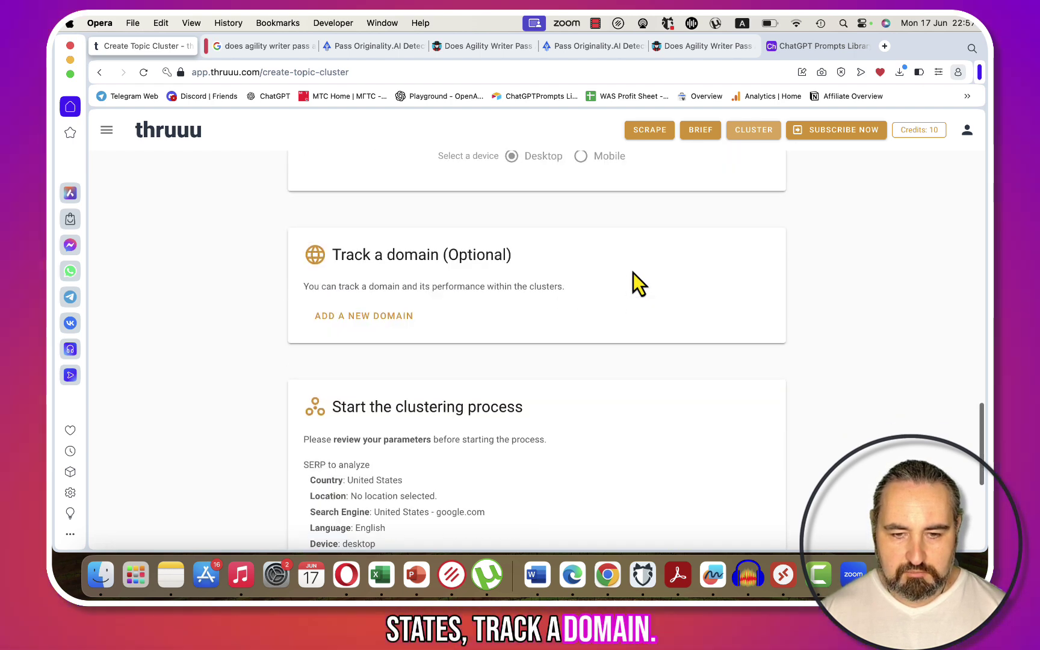
scroll(633, 273, down, 3)
scroll(634, 273, up, 1)
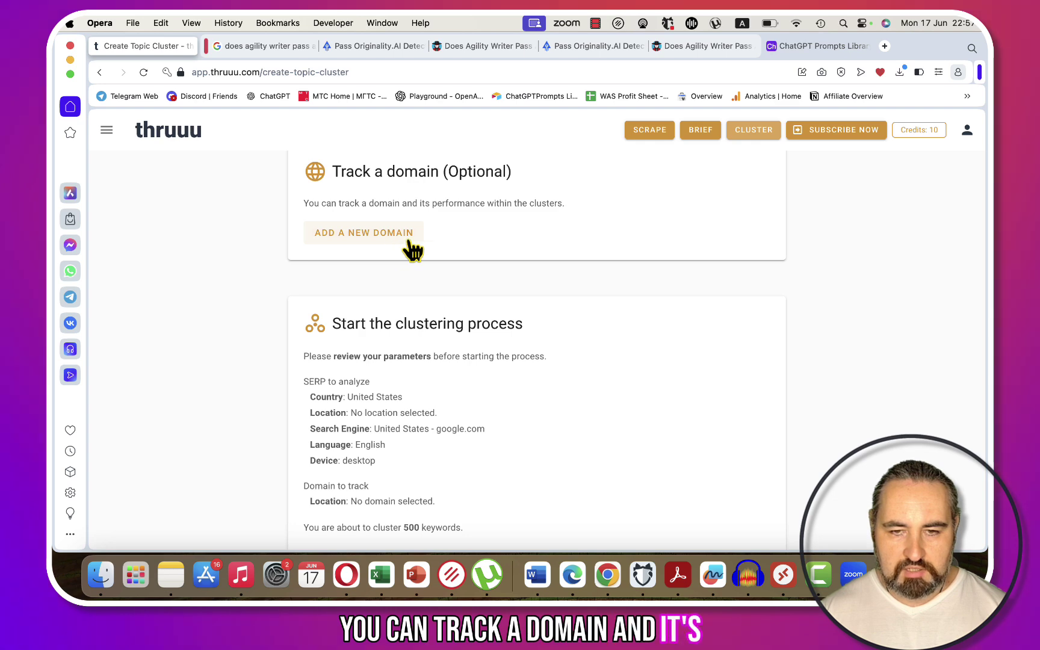
scroll(655, 262, down, 3)
scroll(655, 261, up, 3)
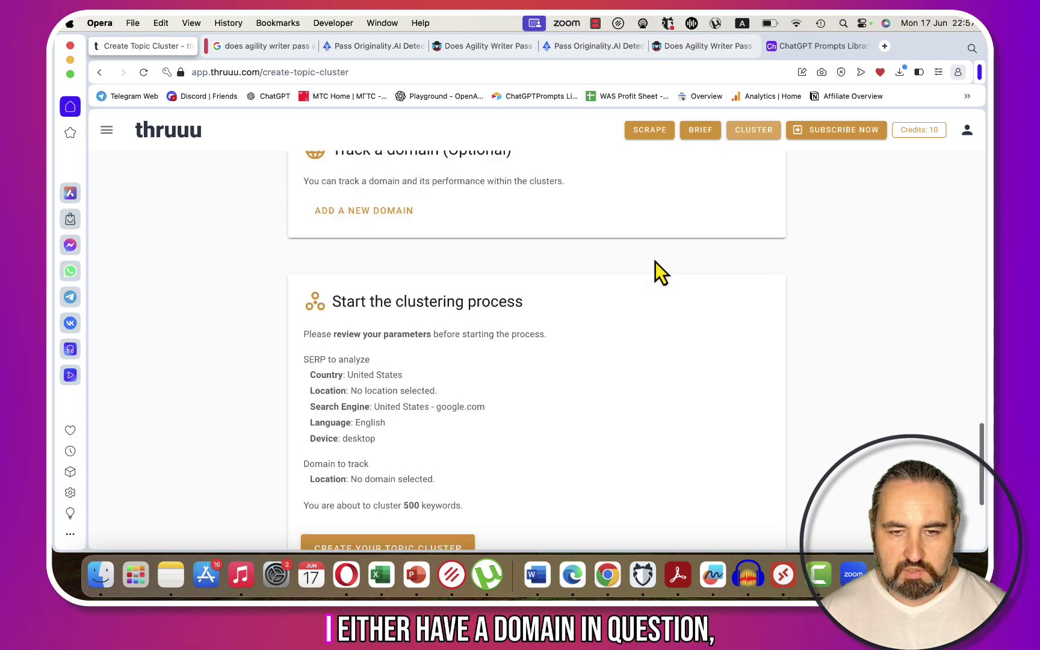
Search Google for 'phobias' in a new browser tab
click(887, 47)
text(phobias)
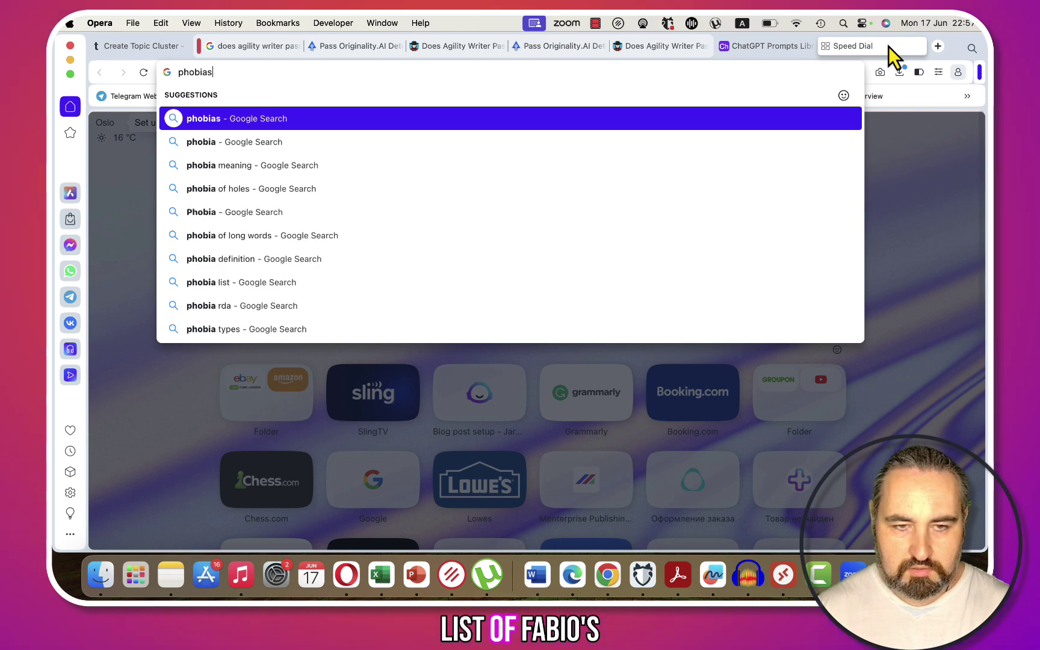
key(Return)
Open the Verywell Mind list of phobias and select its domain in the address bar
scroll(395, 241, down, 5)
scroll(397, 240, down, 10)
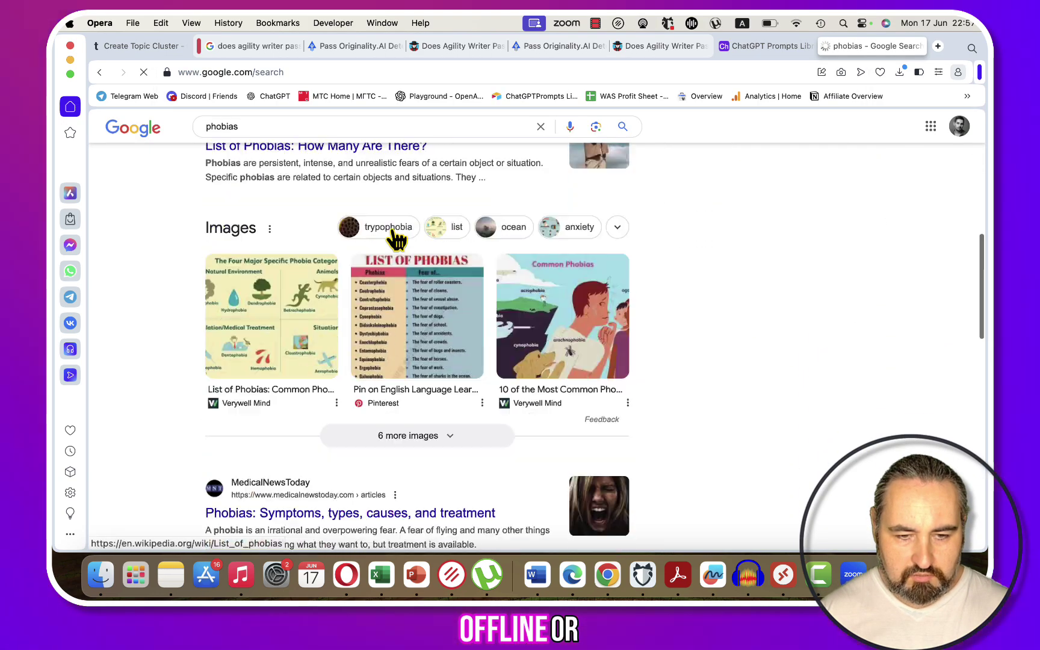
scroll(392, 230, up, 15)
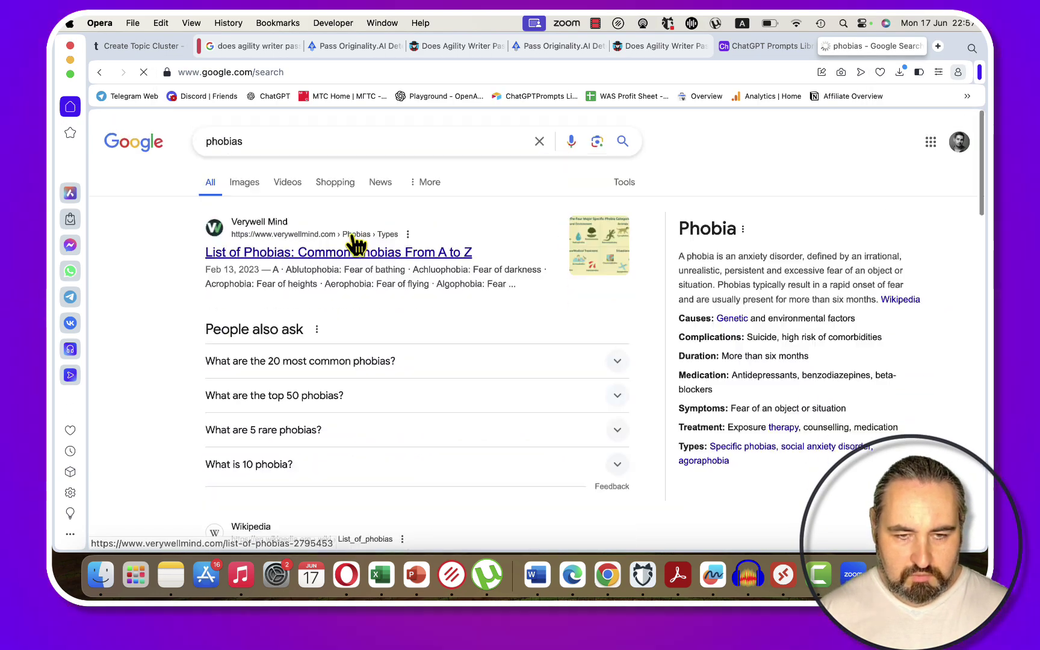
click(263, 267)
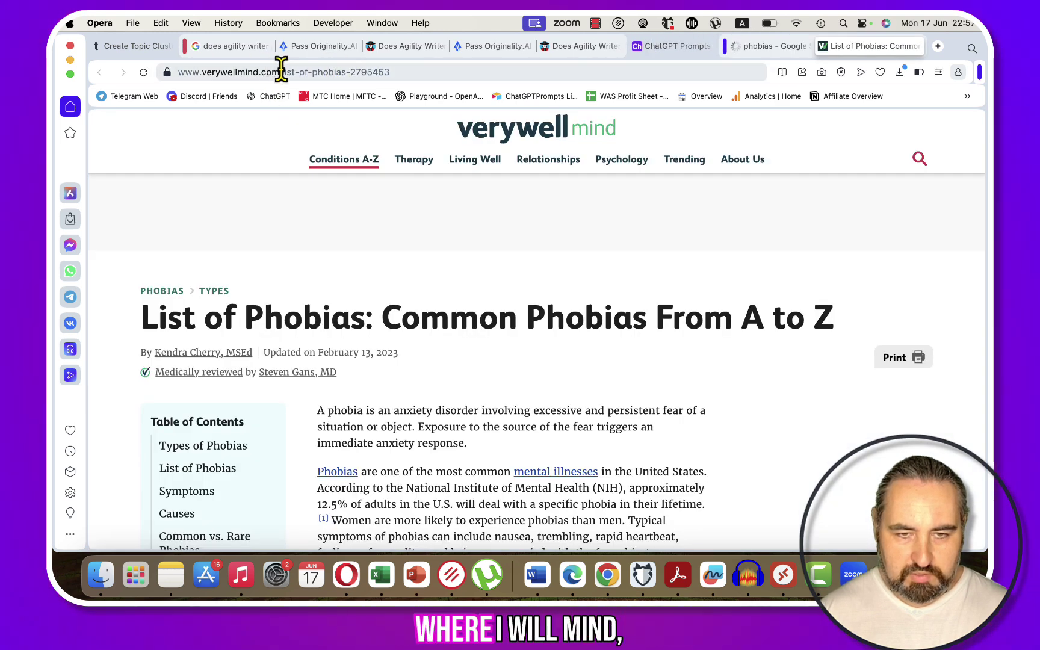
double_click(278, 70)
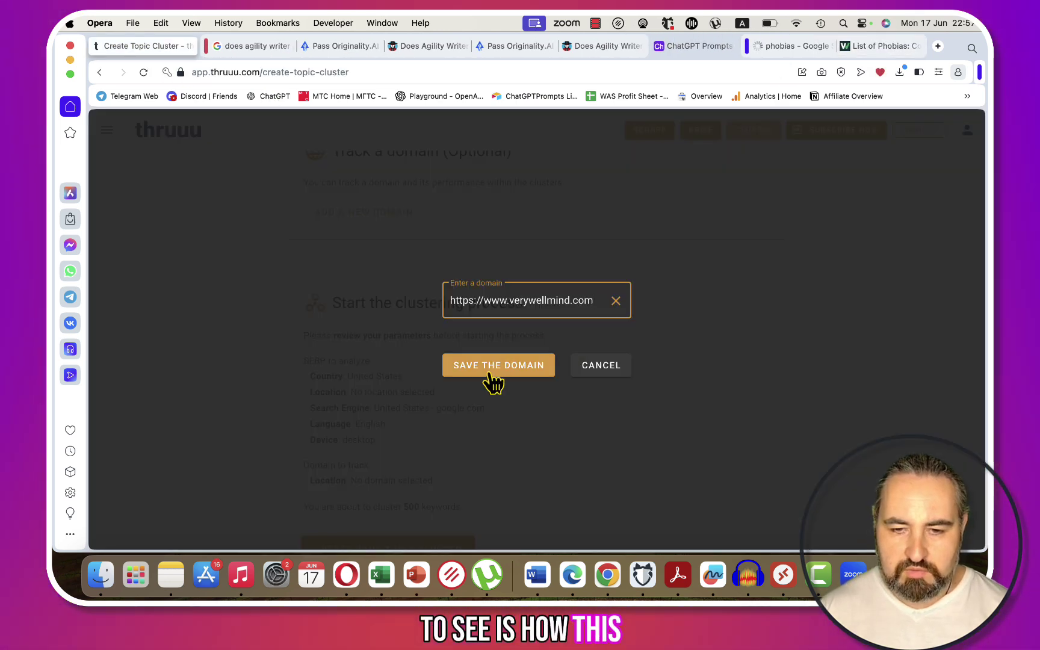
click(494, 361)
scroll(692, 366, down, 6)
click(390, 334)
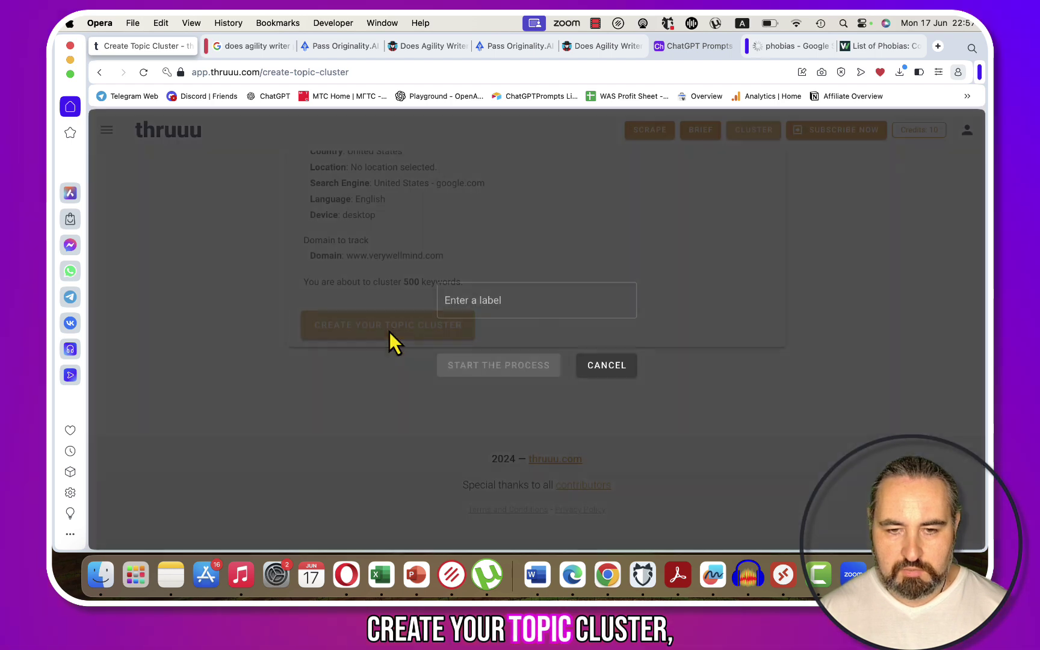
click(503, 297)
text(Ph)
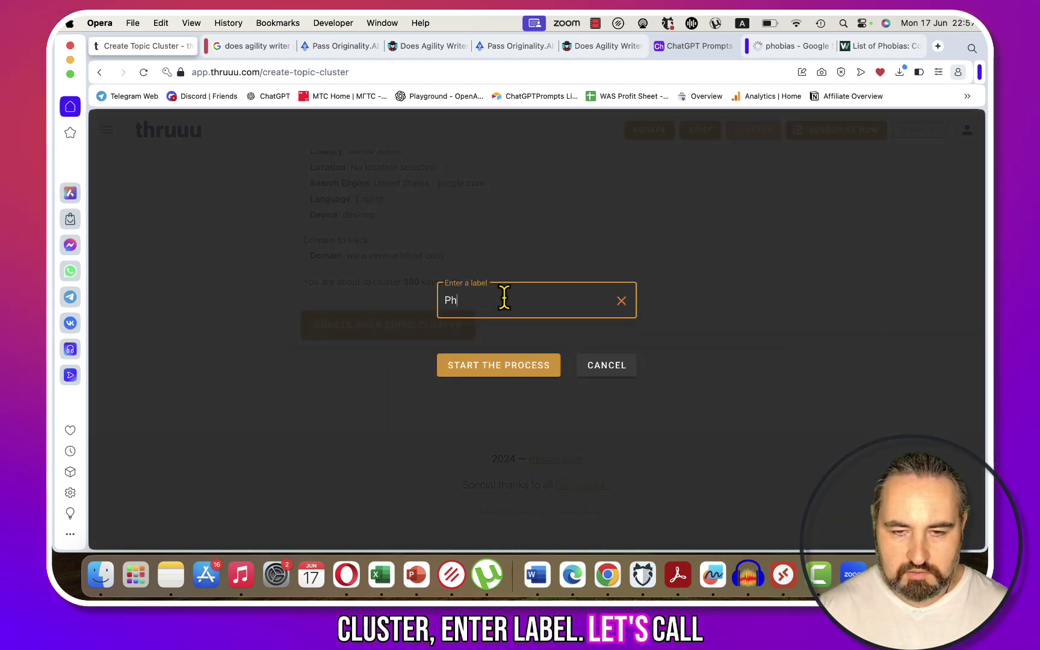
text(obias)
click(489, 371)
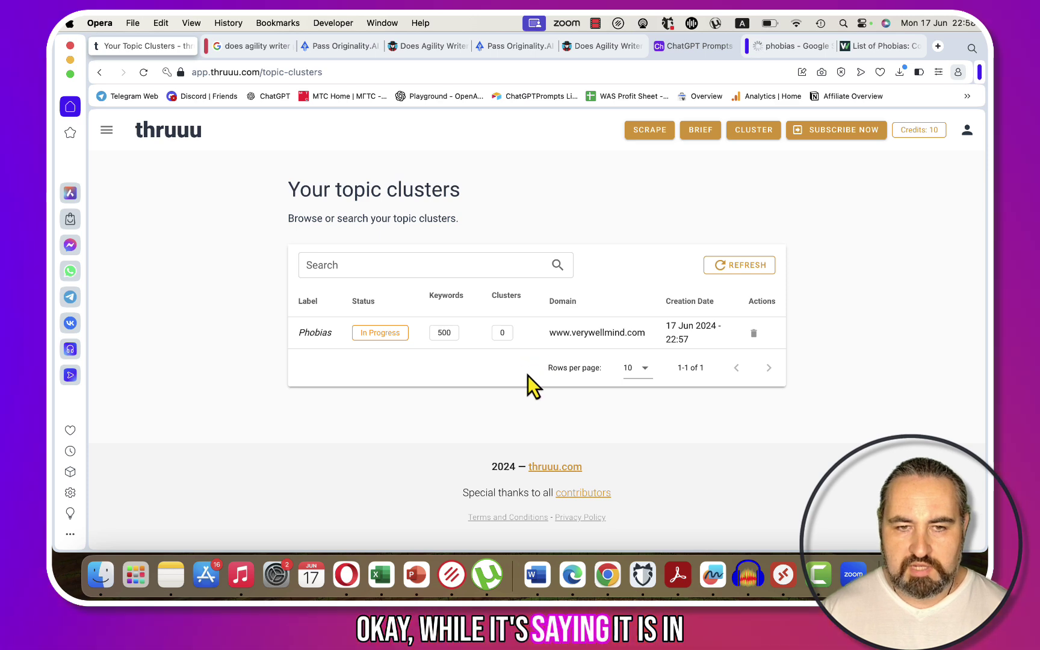
Create a new brief with main topic 'does agility writer pass ai detec', keeping 10 results
click(107, 130)
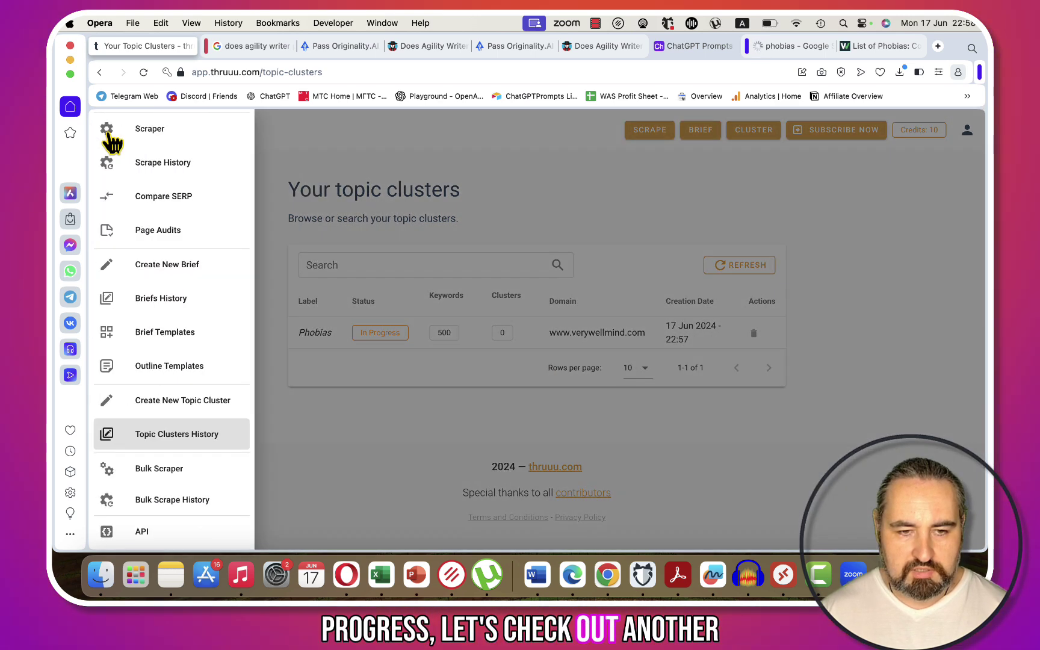
click(163, 272)
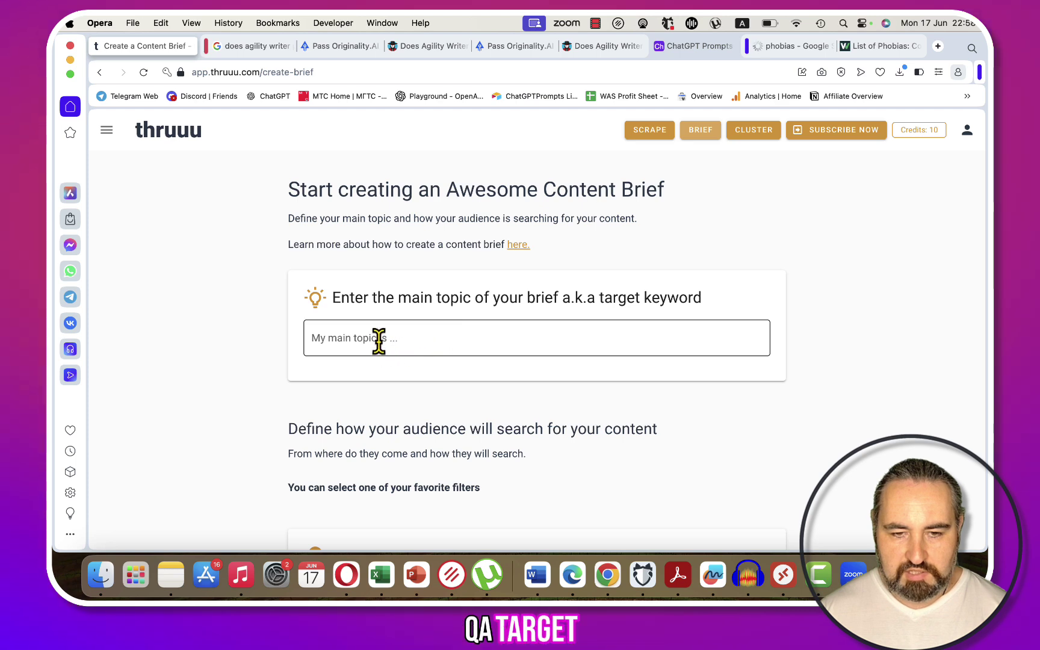
click(379, 341)
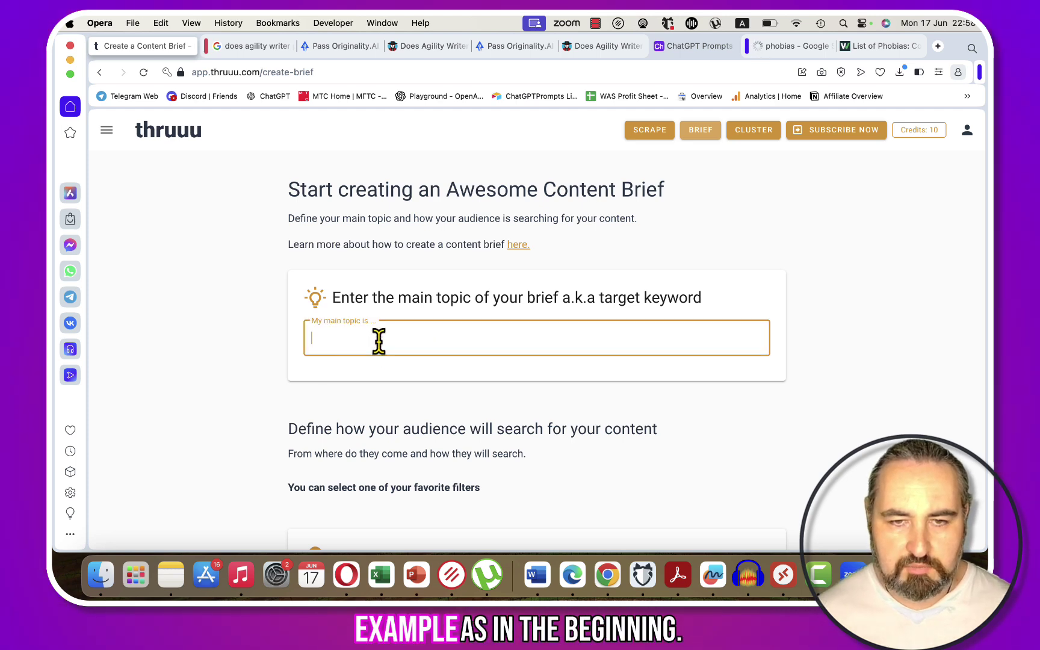
text(does agil)
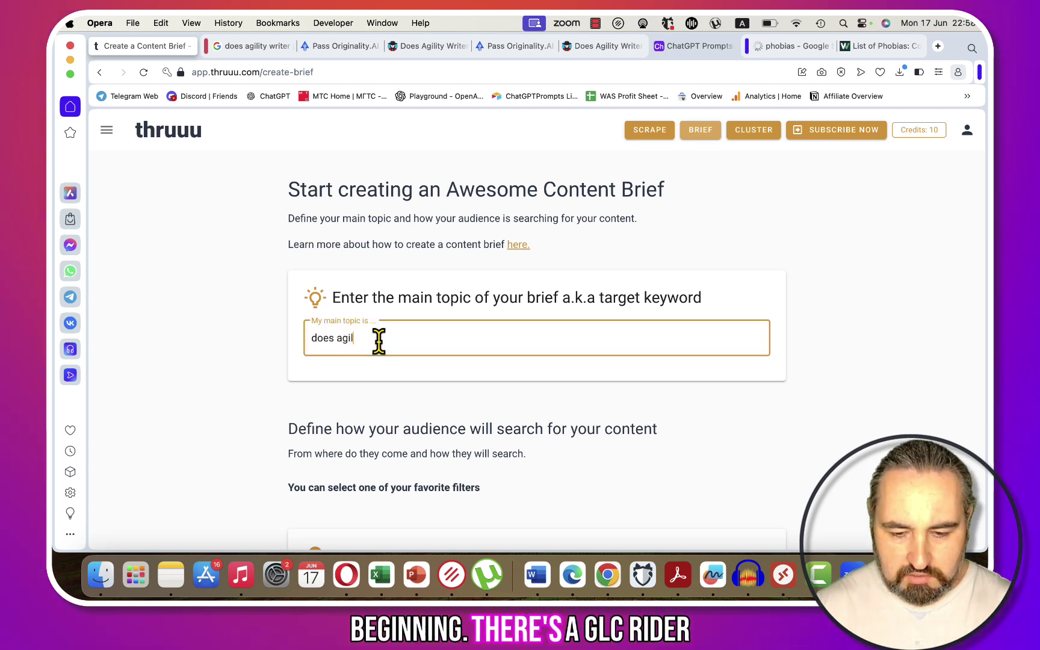
text(ity writer pass ai)
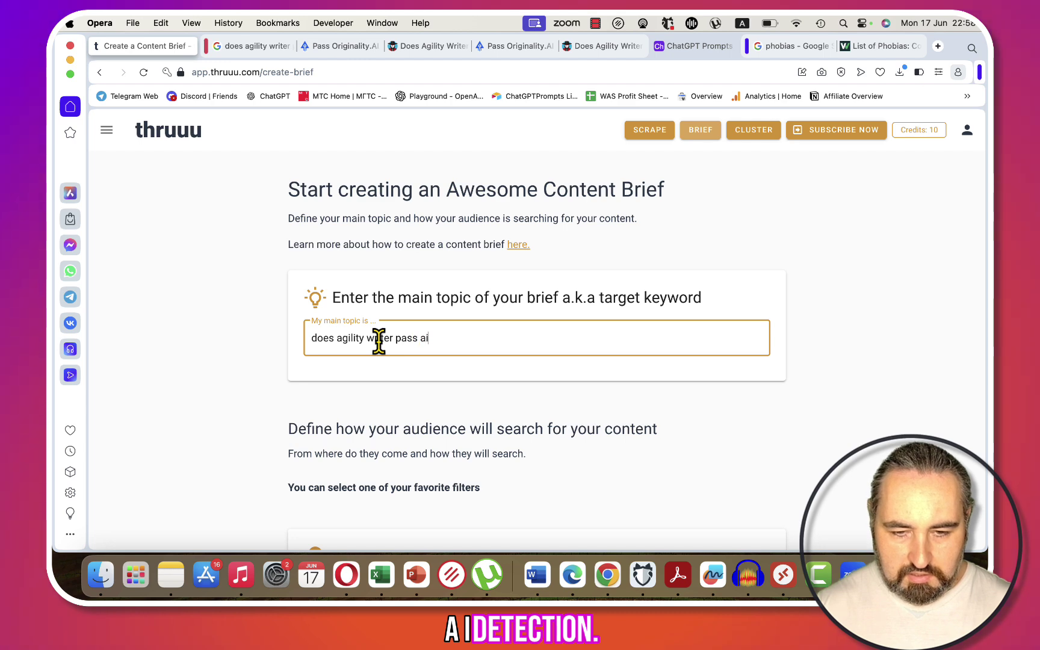
text( detec)
scroll(513, 390, down, 6)
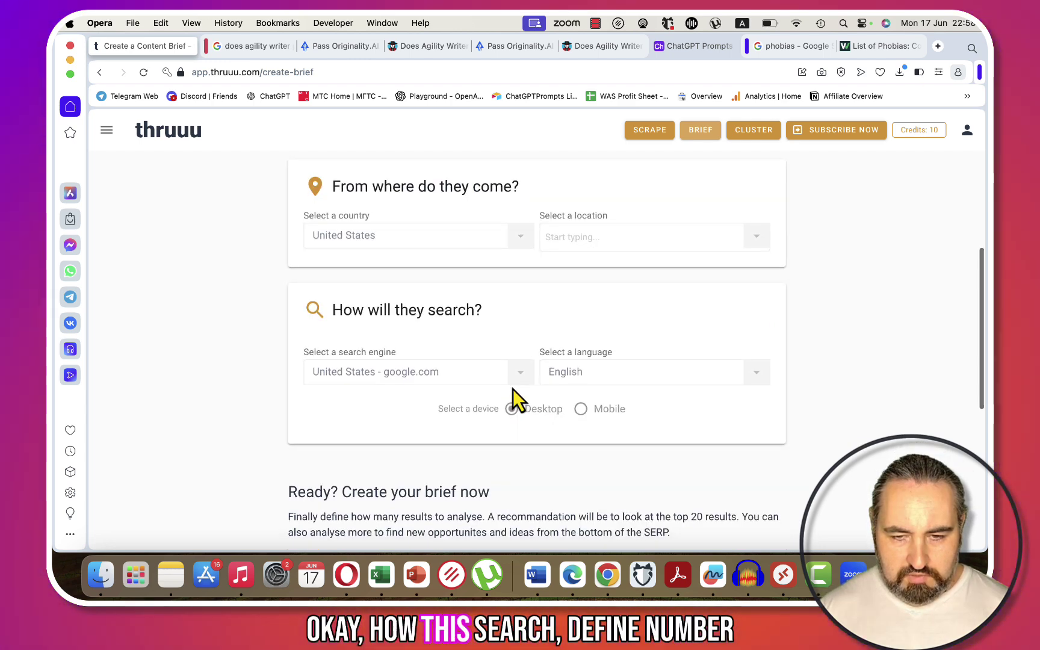
scroll(513, 389, down, 5)
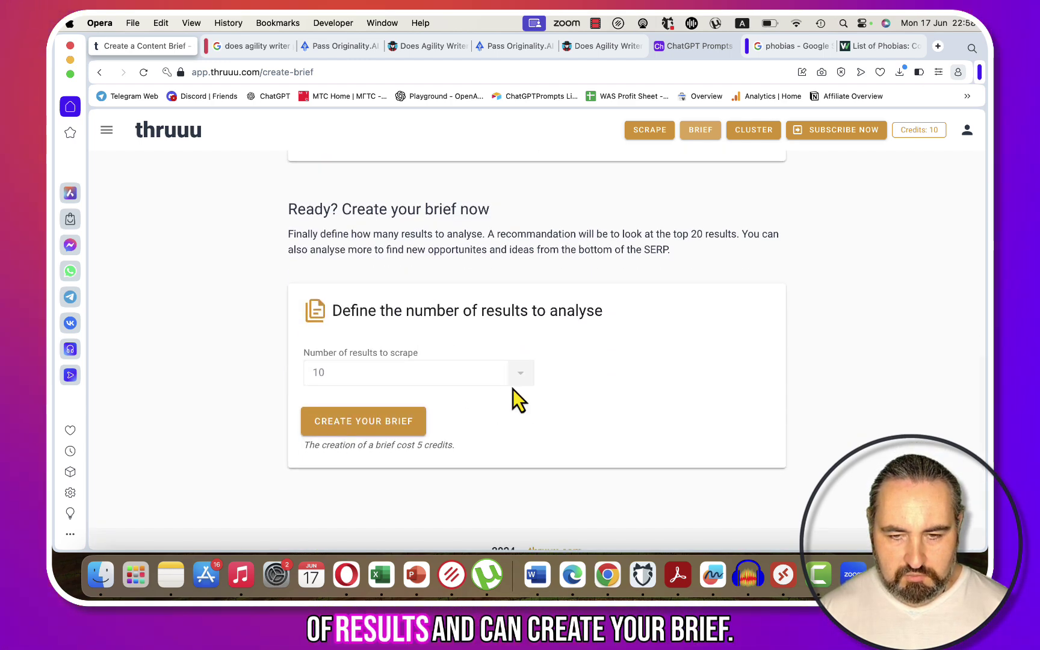
Generate the content brief and review its SERP insights and competitors
click(384, 426)
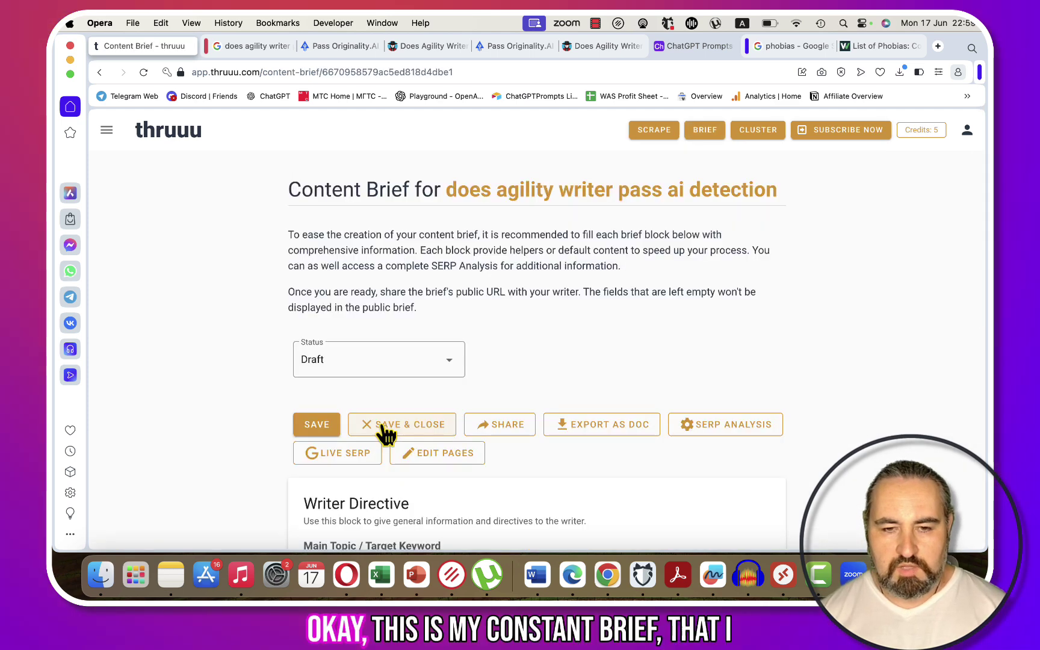
scroll(605, 327, down, 3)
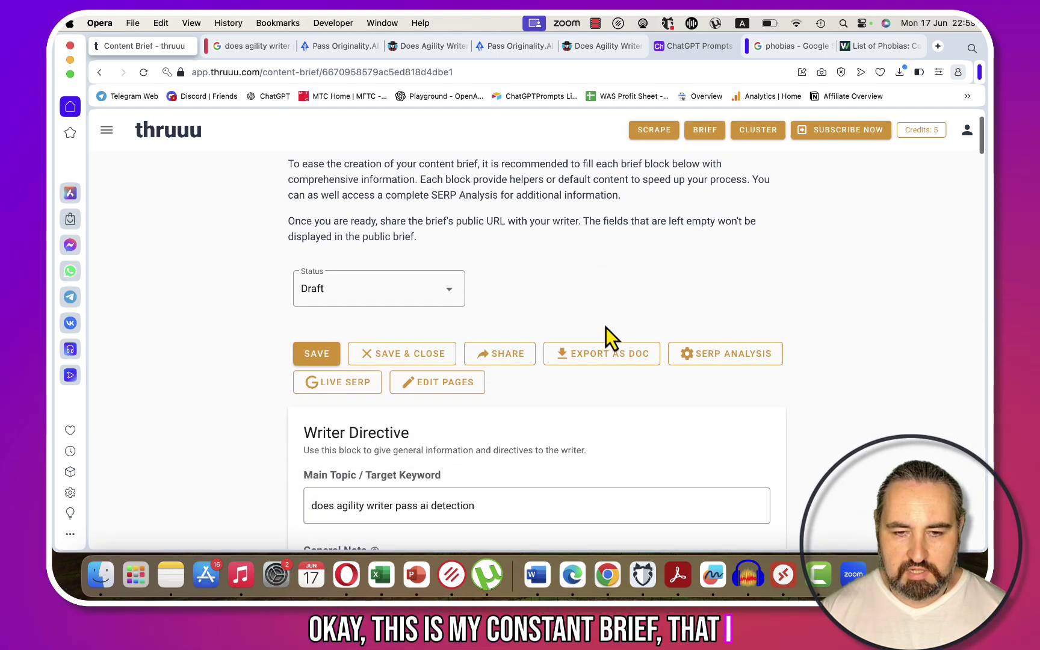
scroll(606, 327, down, 5)
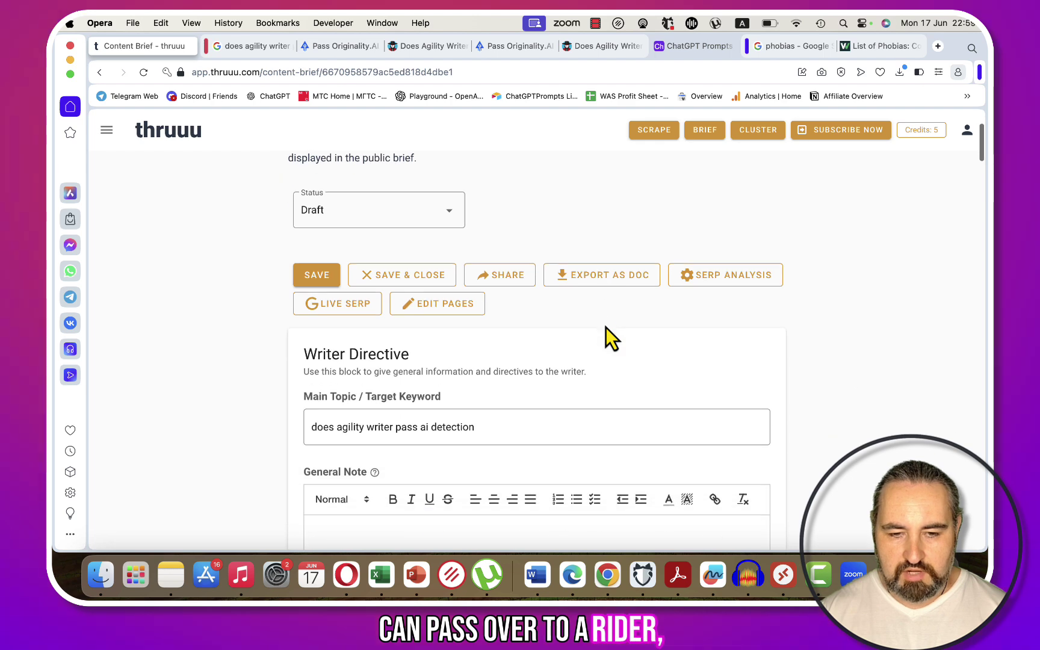
scroll(602, 348, down, 2)
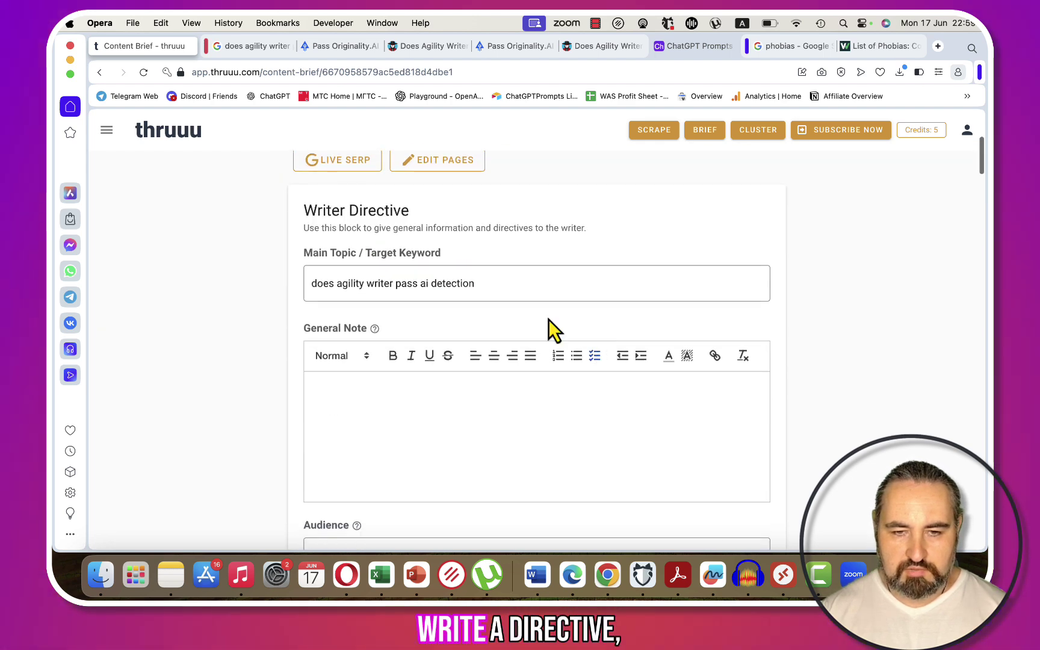
scroll(409, 313, down, 8)
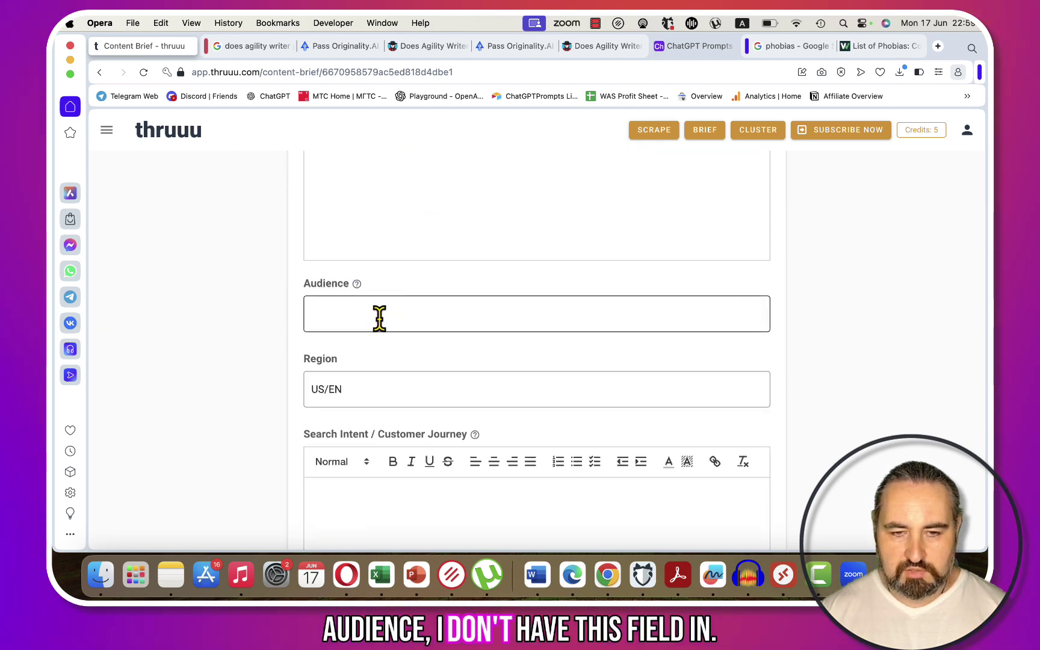
scroll(505, 324, down, 6)
scroll(524, 337, down, 12)
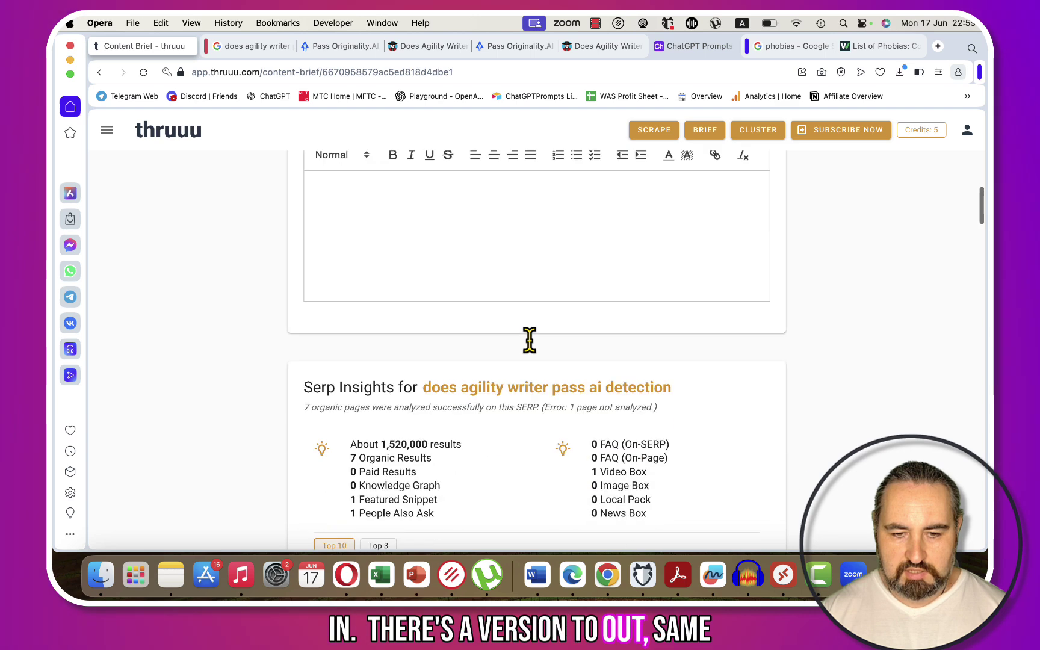
Scroll through the brief's outline and FAQ sections, then back up
scroll(576, 331, down, 1)
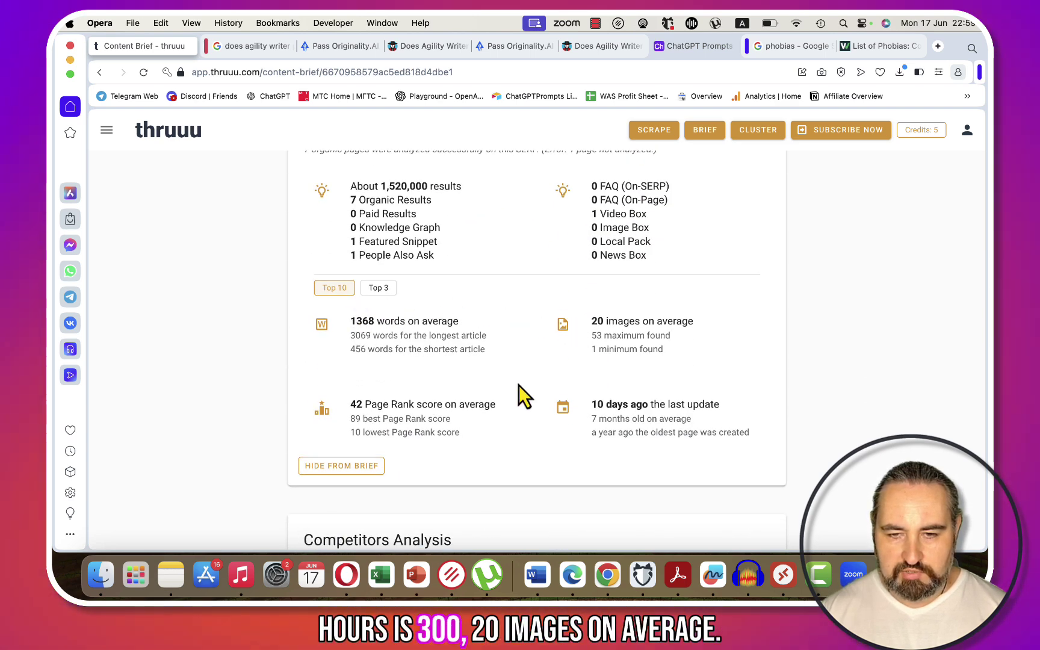
scroll(694, 348, down, 10)
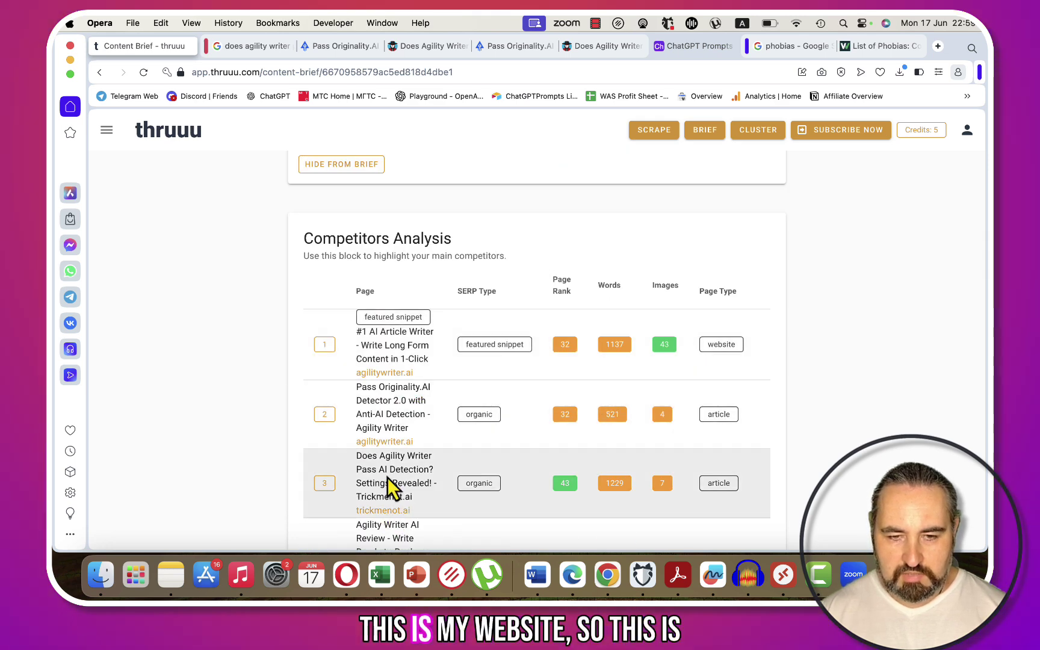
scroll(814, 402, down, 20)
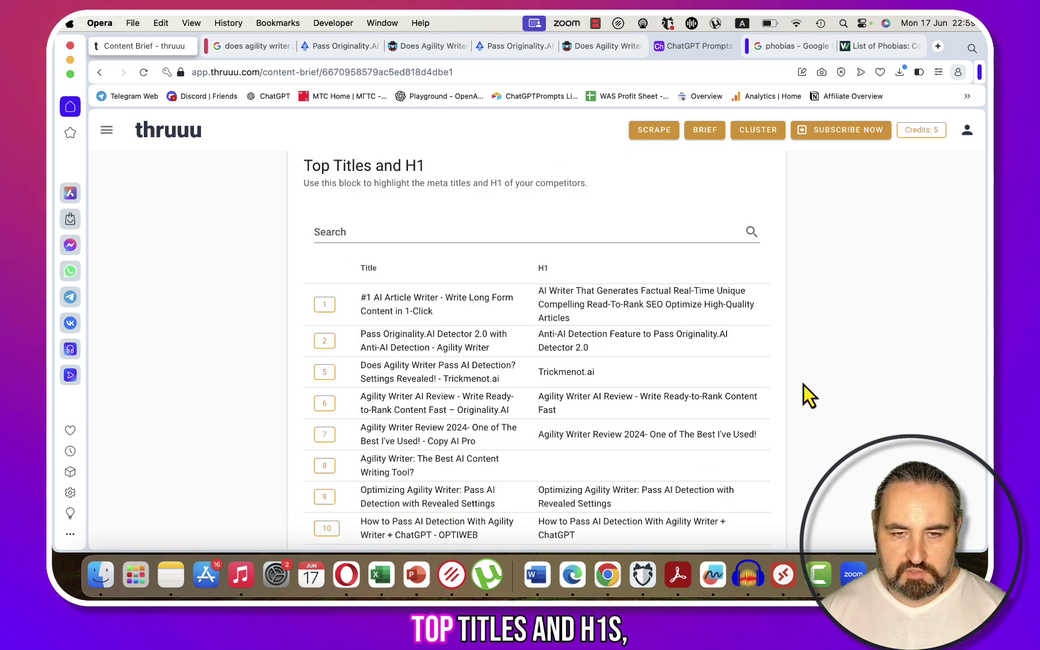
scroll(777, 346, down, 15)
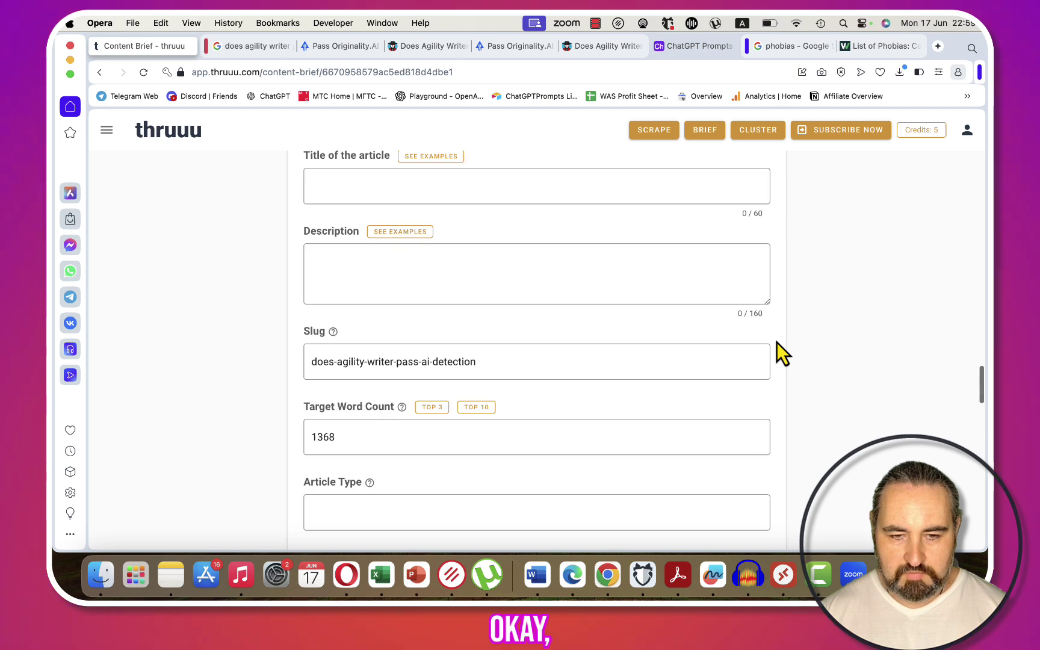
scroll(777, 342, down, 10)
scroll(692, 330, down, 3)
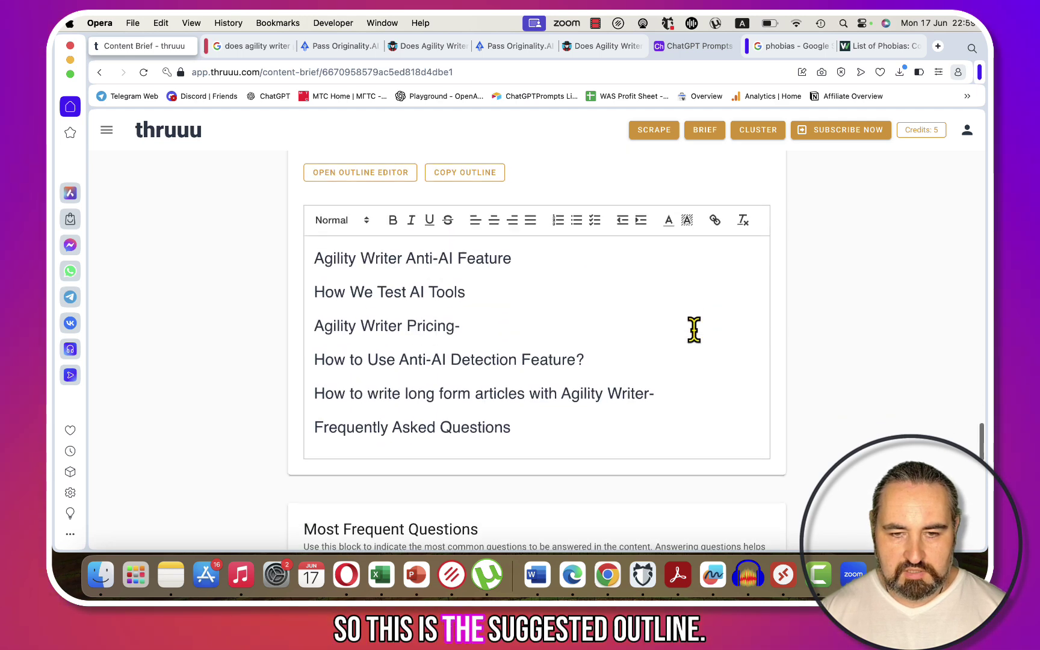
scroll(694, 330, down, 5)
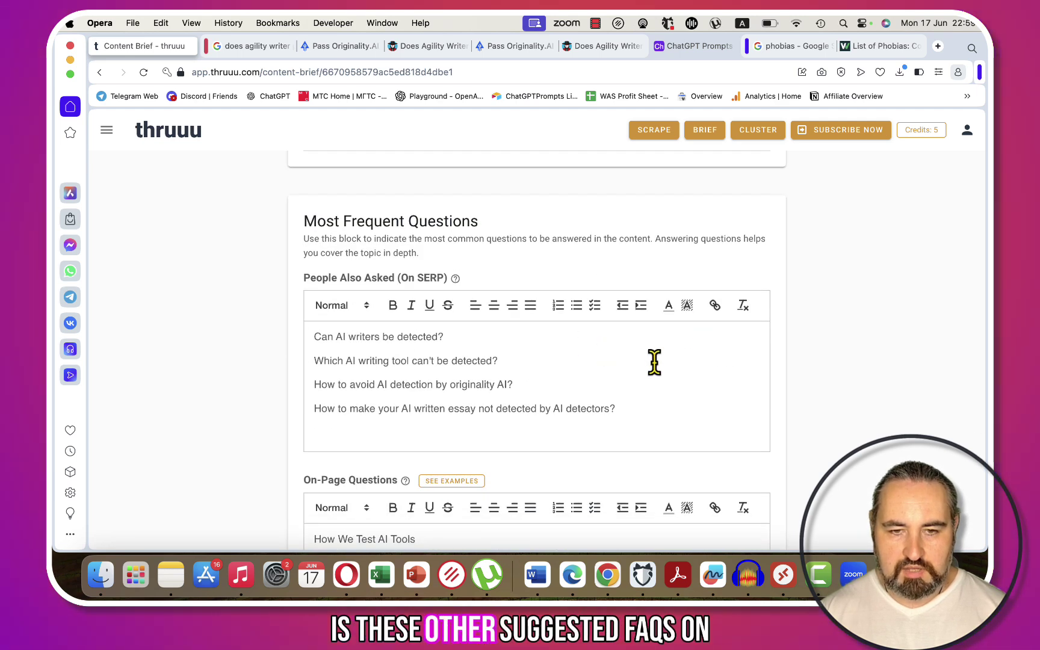
scroll(696, 330, down, 4)
mouse_move(406, 200)
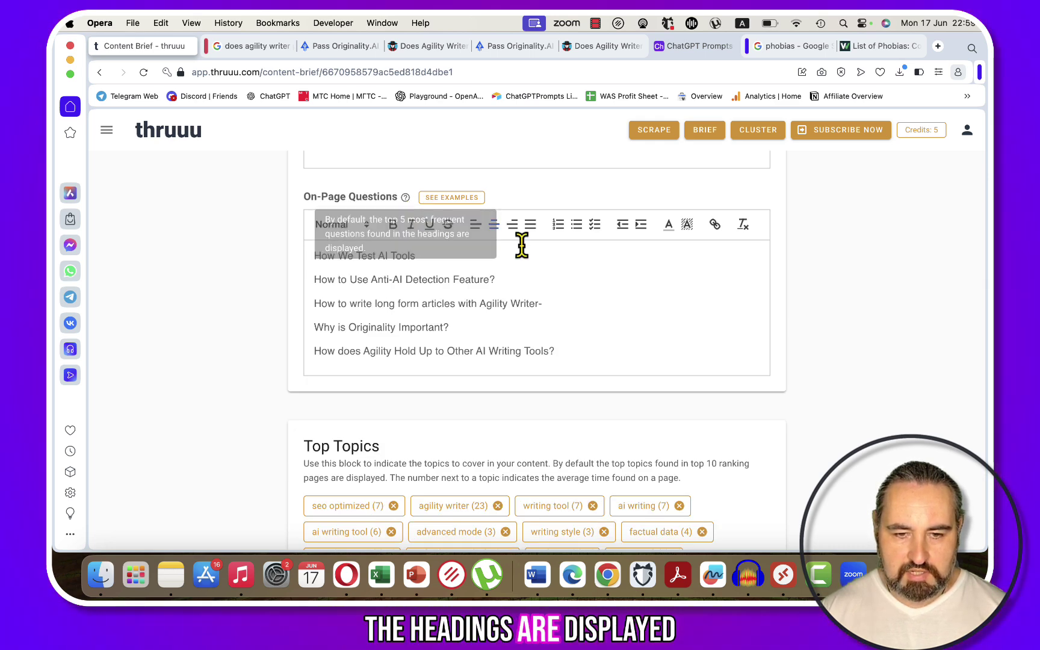
scroll(615, 304, down, 5)
scroll(534, 310, up, 15)
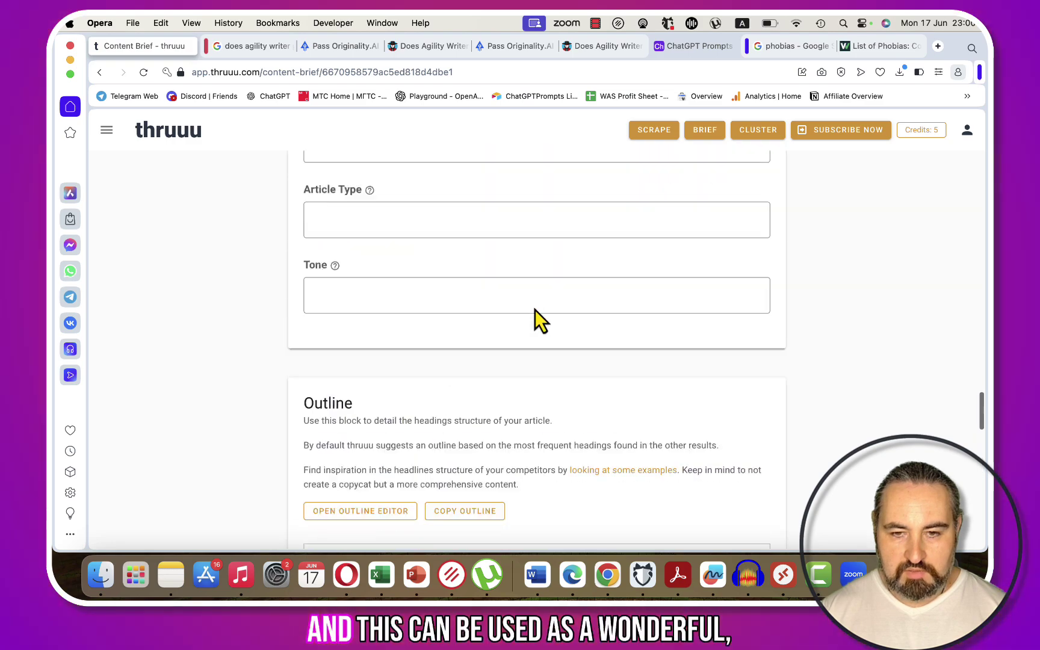
scroll(535, 310, up, 5)
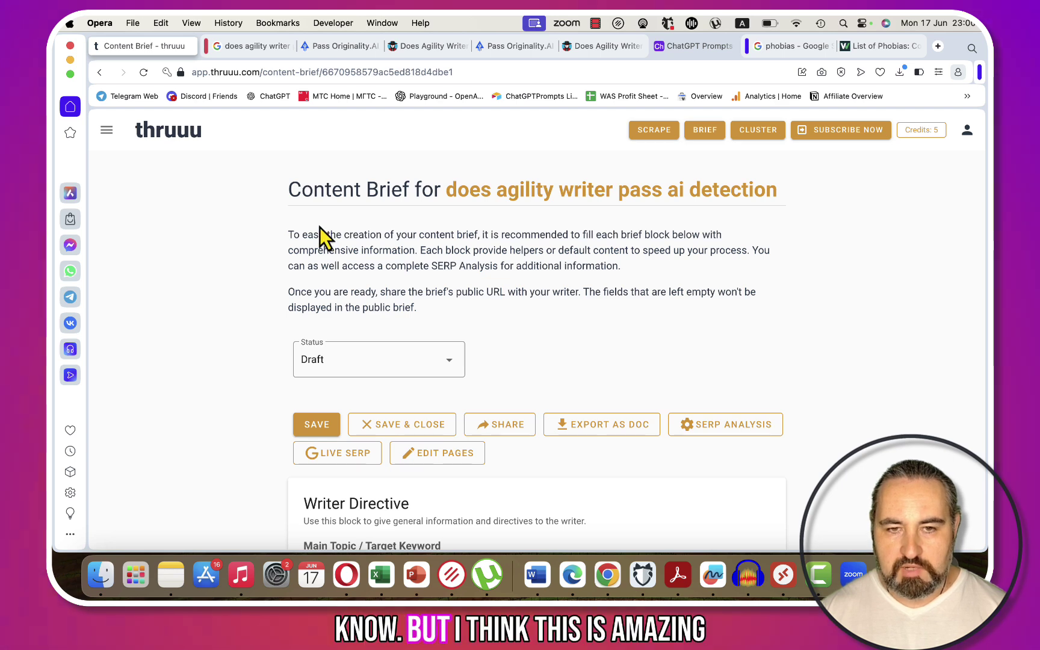
Open Subscriptions and Plans and compare Yearly (30% OFF) prices with Monthly Starter, Professional and Agency prices
click(965, 137)
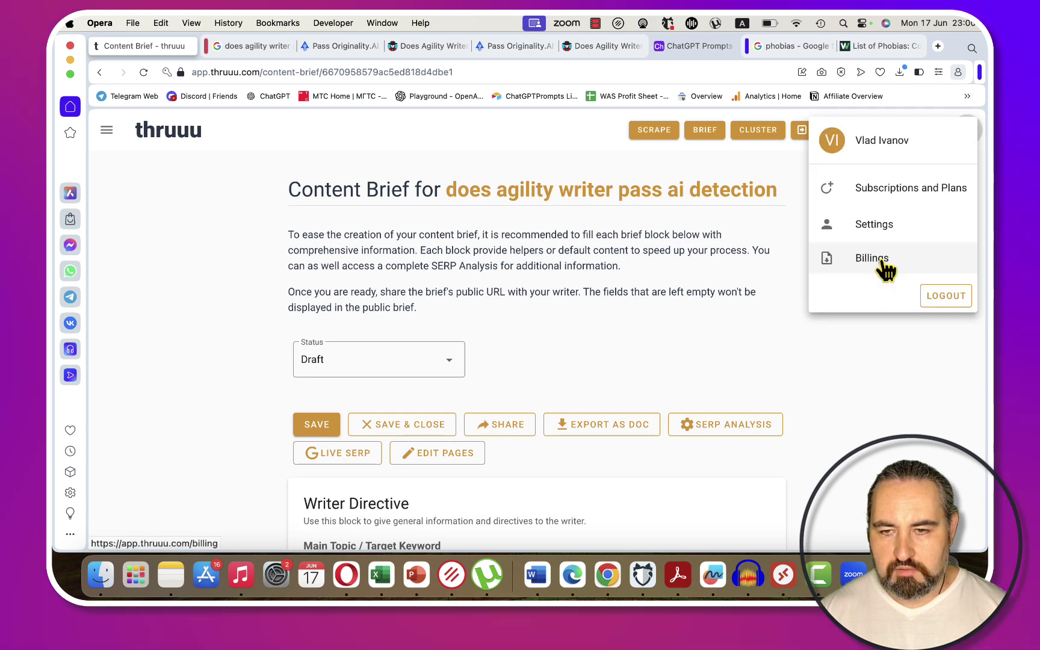
click(893, 190)
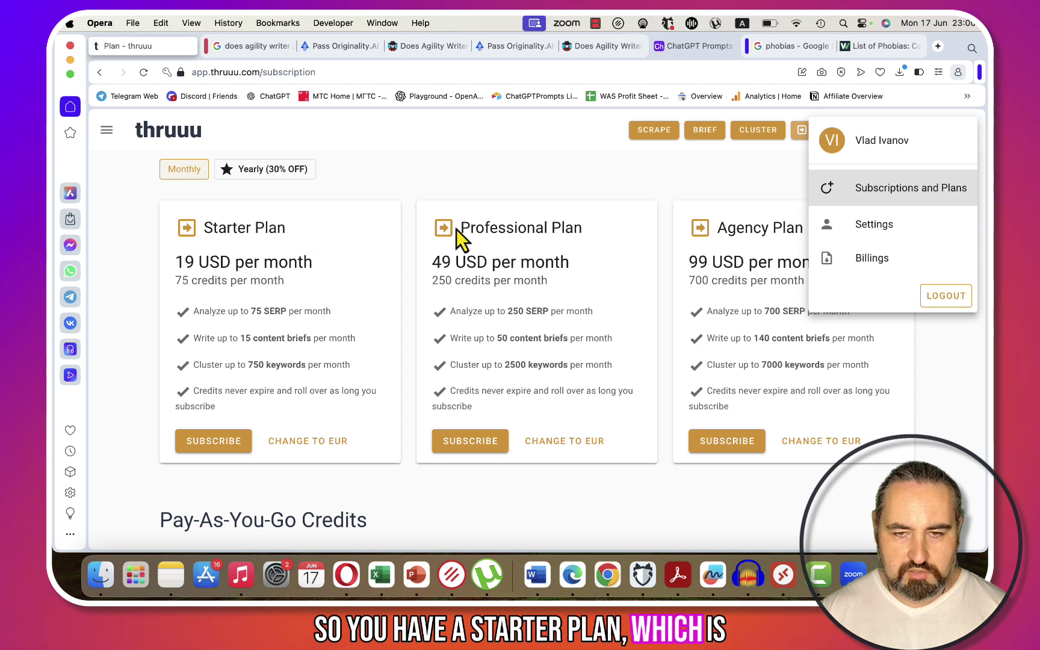
click(255, 206)
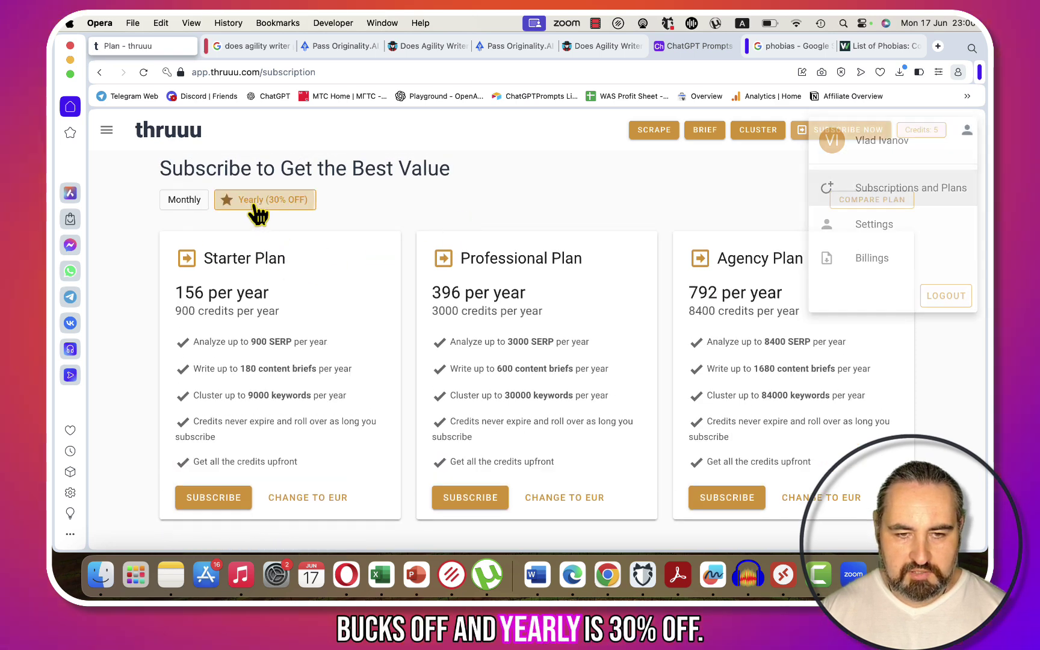
click(181, 203)
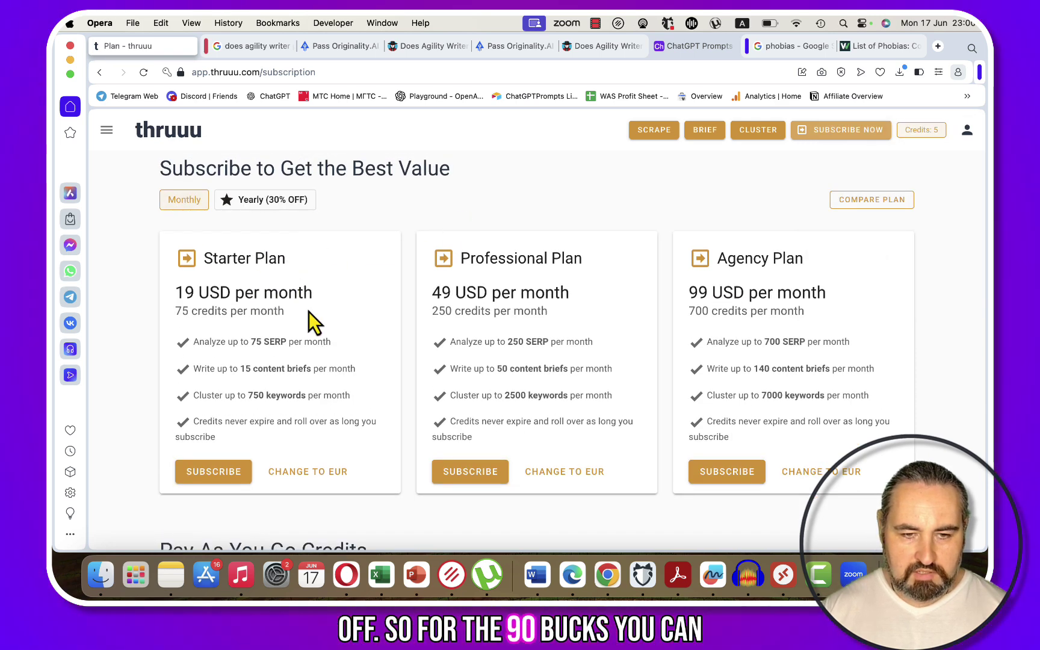
scroll(309, 312, down, 2)
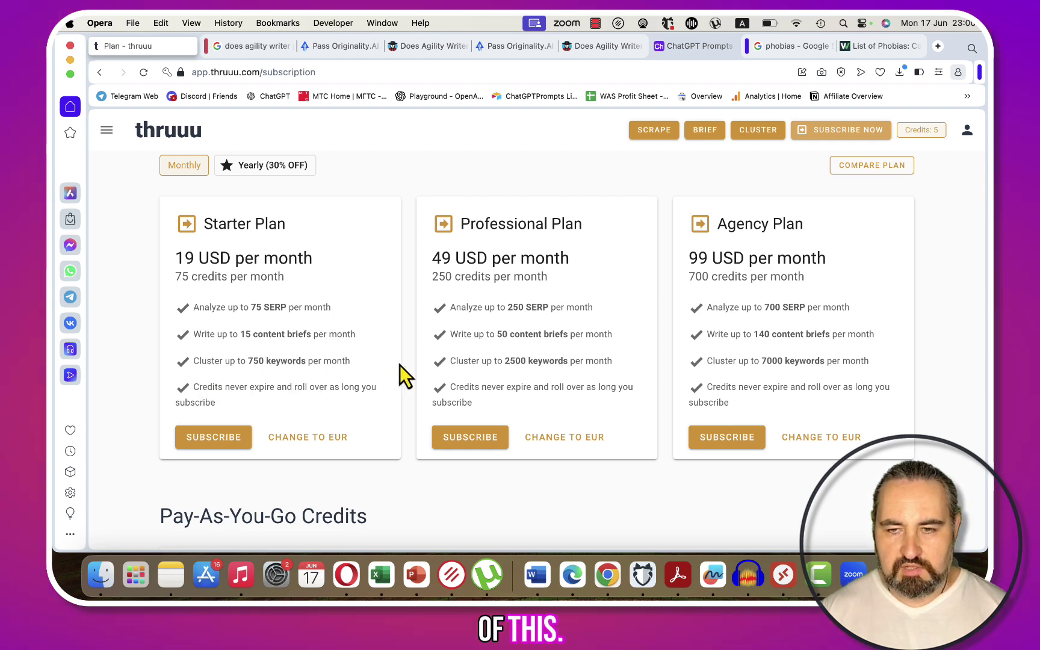
click(107, 130)
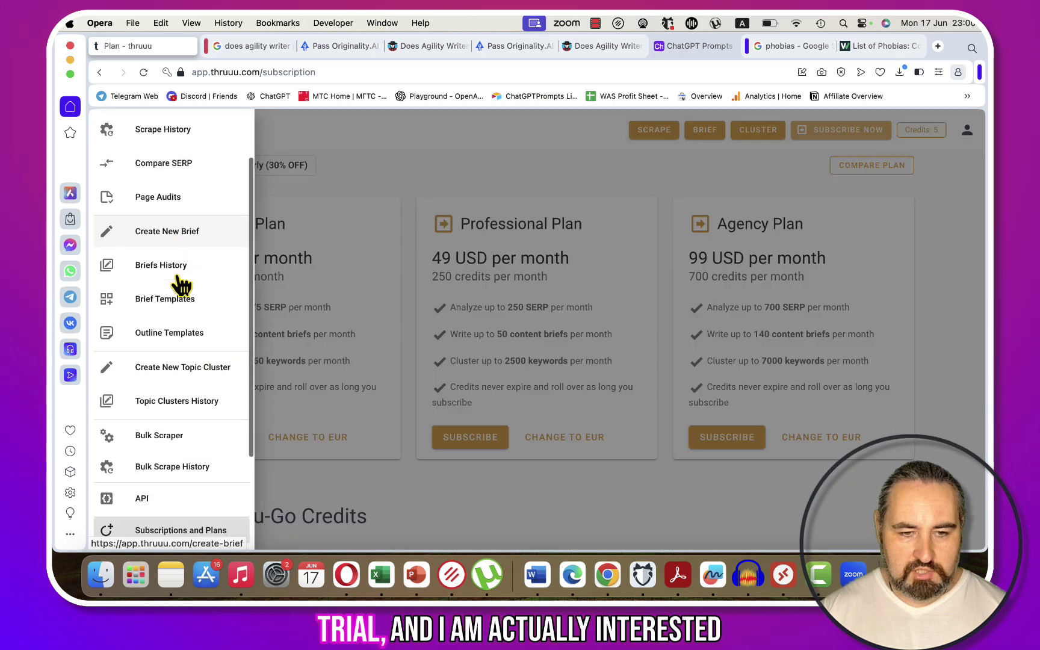
right_click(153, 404)
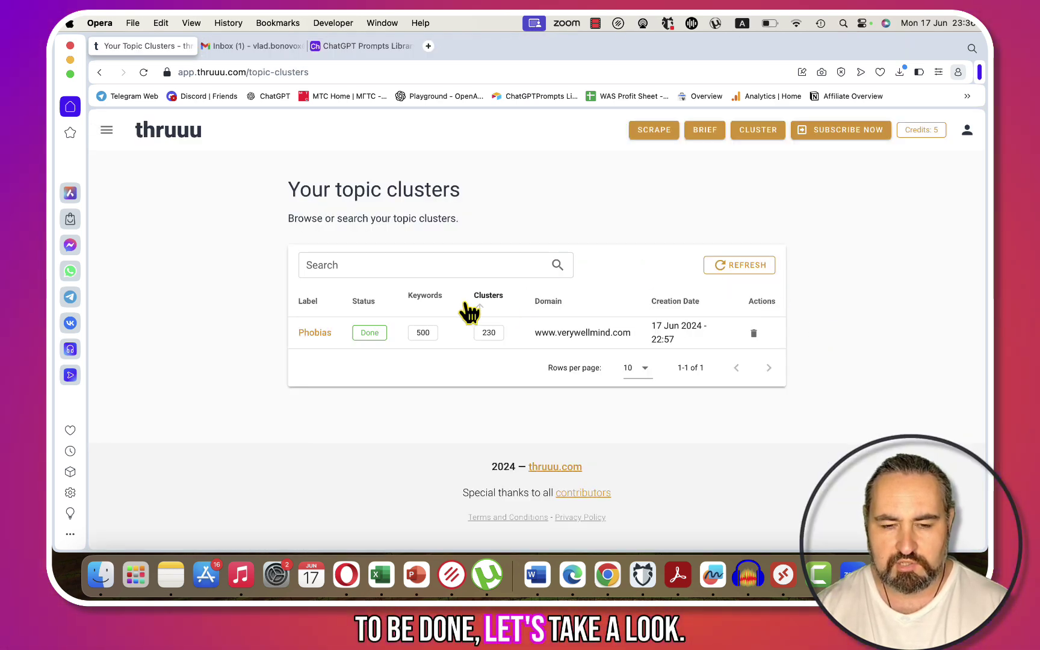
click(314, 333)
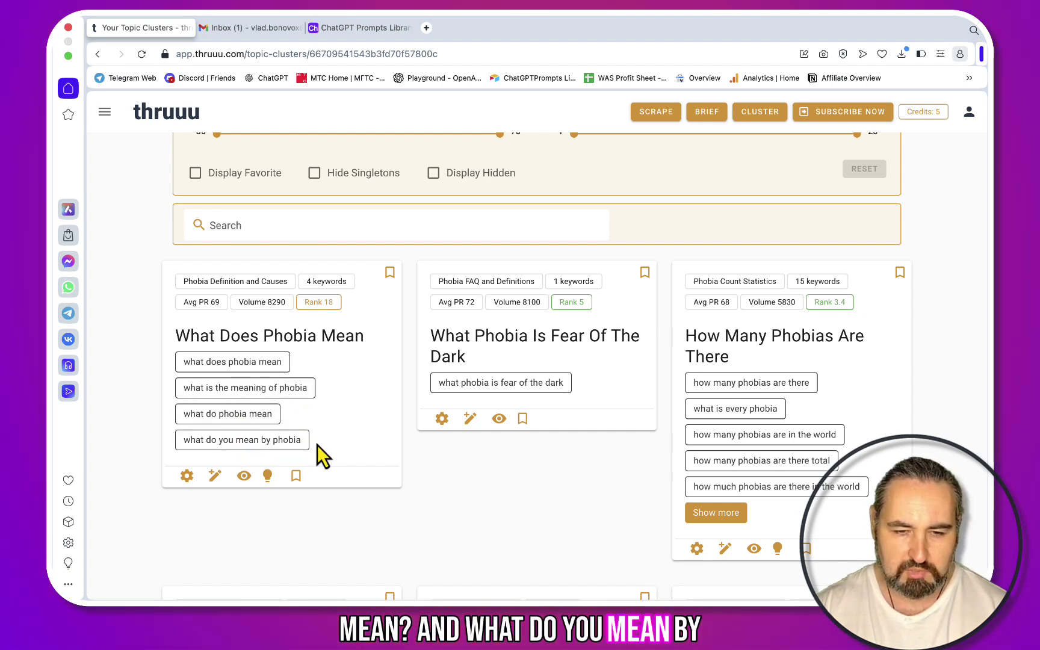
drag(368, 339, 175, 335)
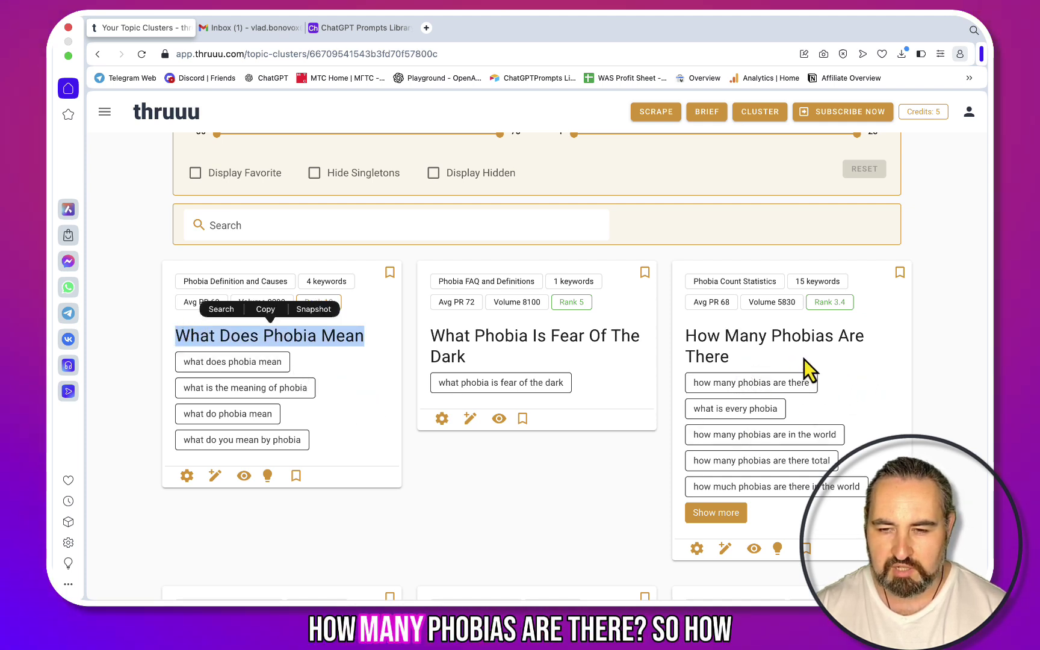
scroll(874, 392, down, 1)
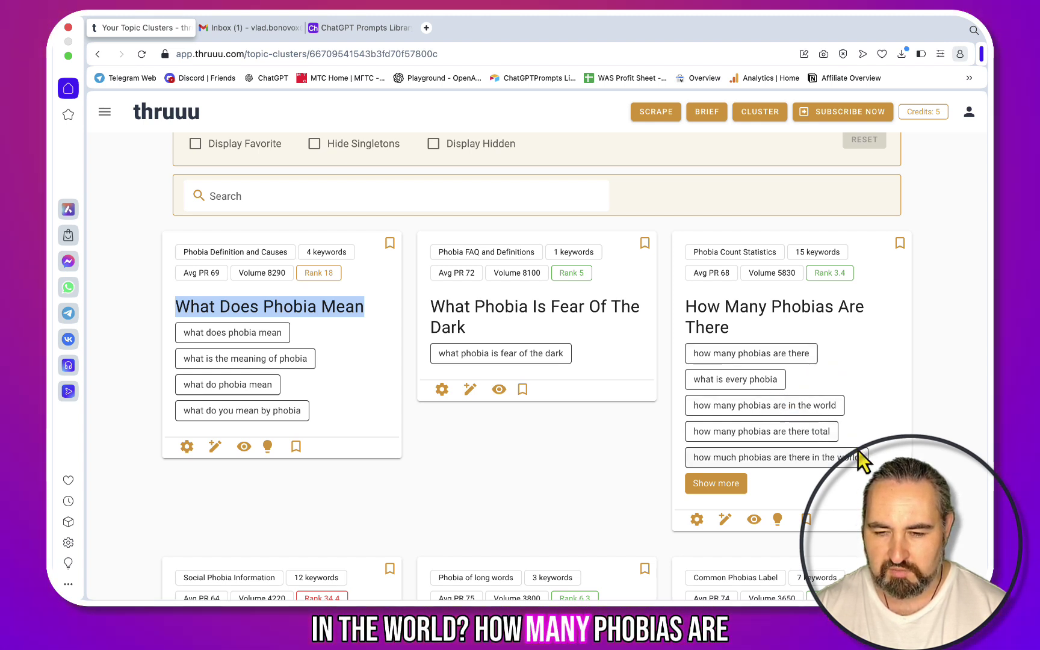
scroll(876, 446, down, 6)
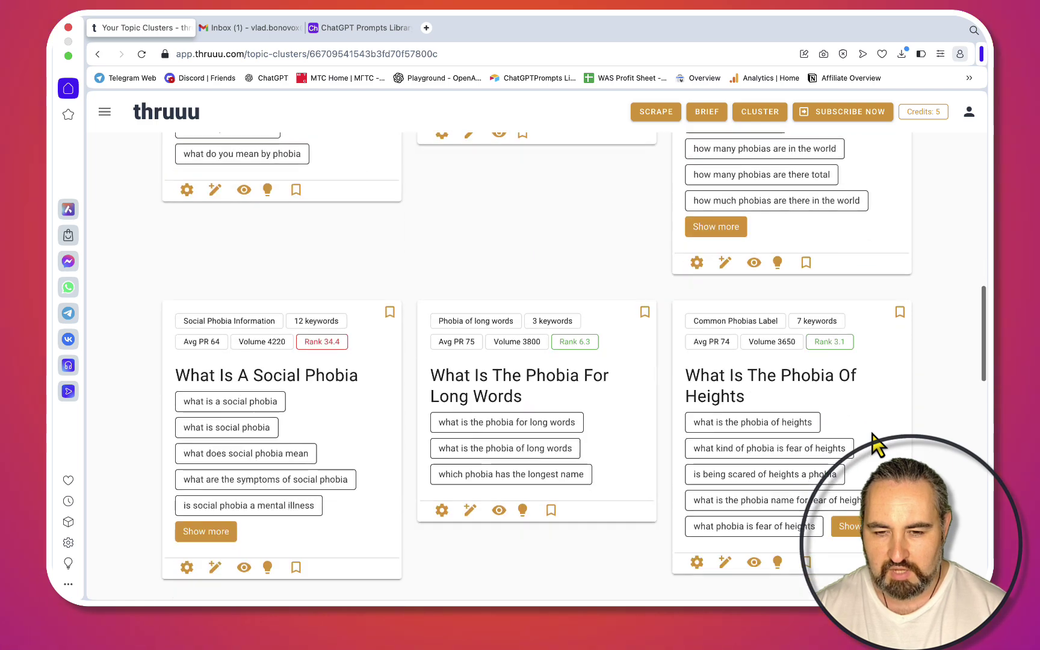
scroll(876, 446, down, 5)
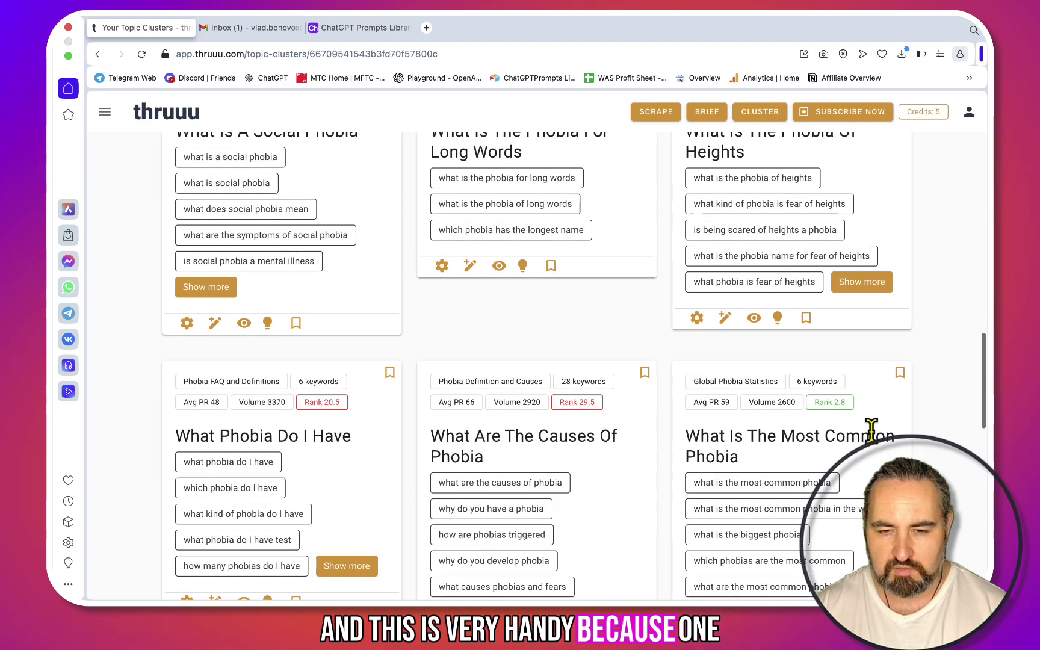
scroll(877, 446, up, 1)
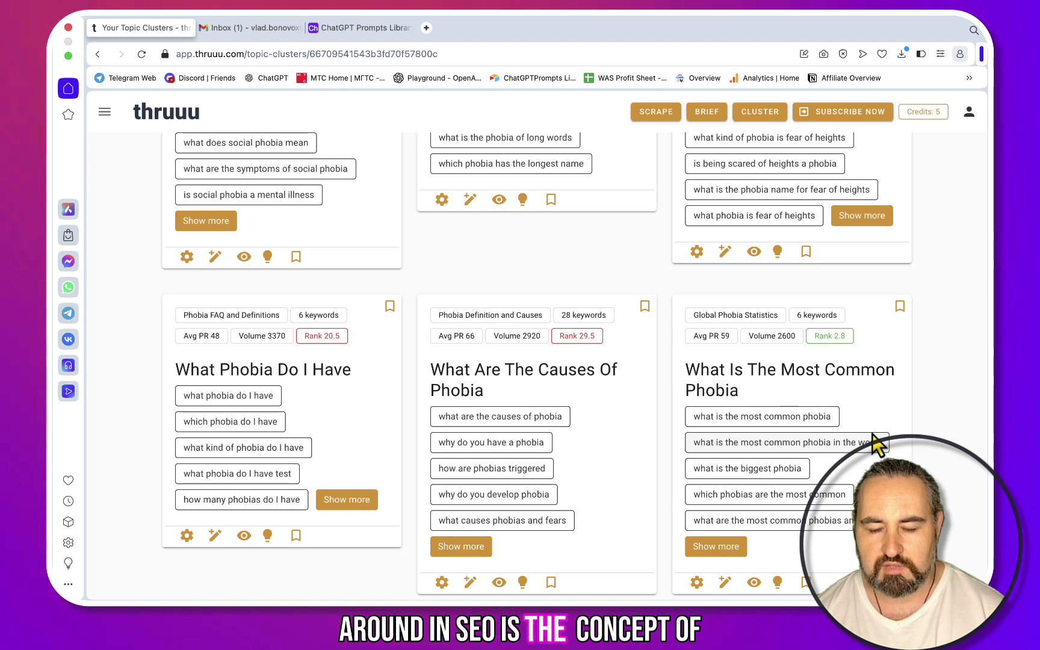
scroll(878, 446, down, 1)
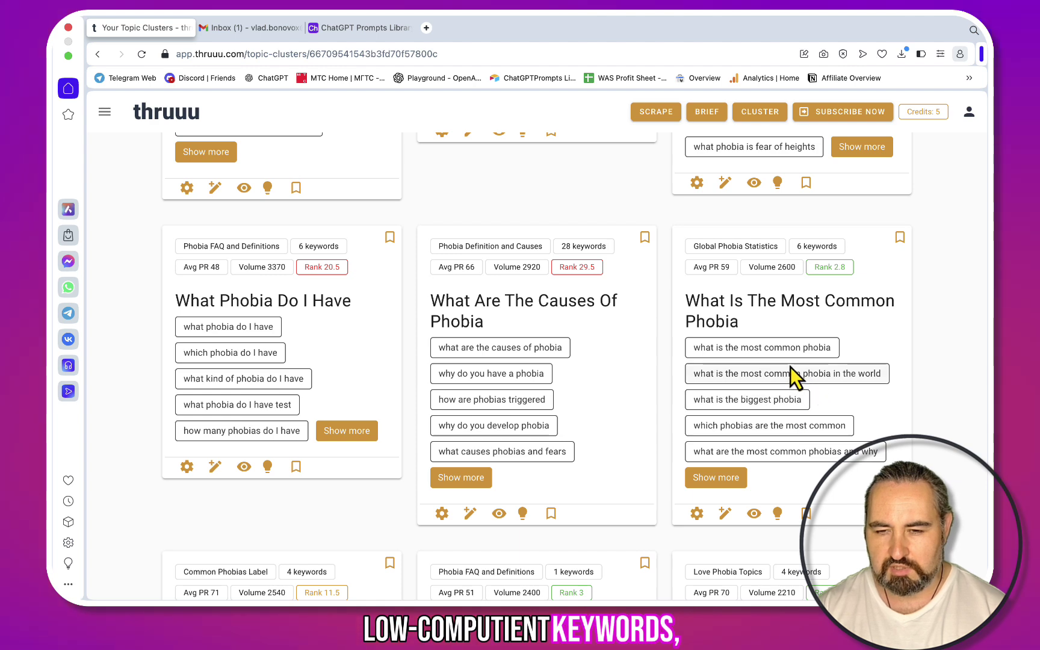
drag(740, 325, 687, 304)
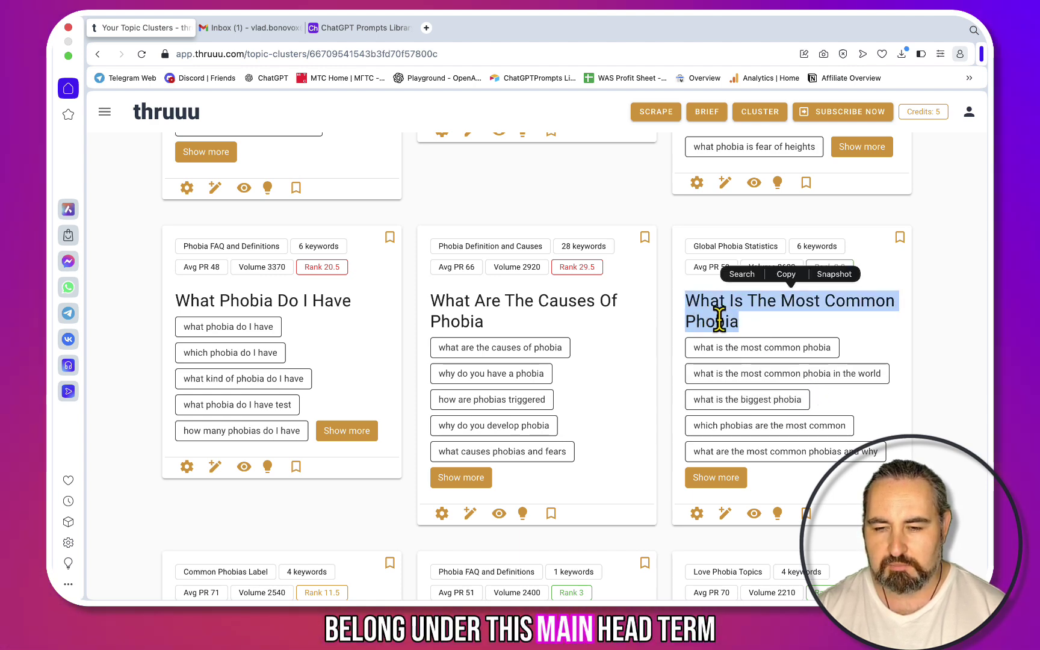
Clear the title text selection and scroll through the cluster cards
click(770, 323)
scroll(782, 419, down, 10)
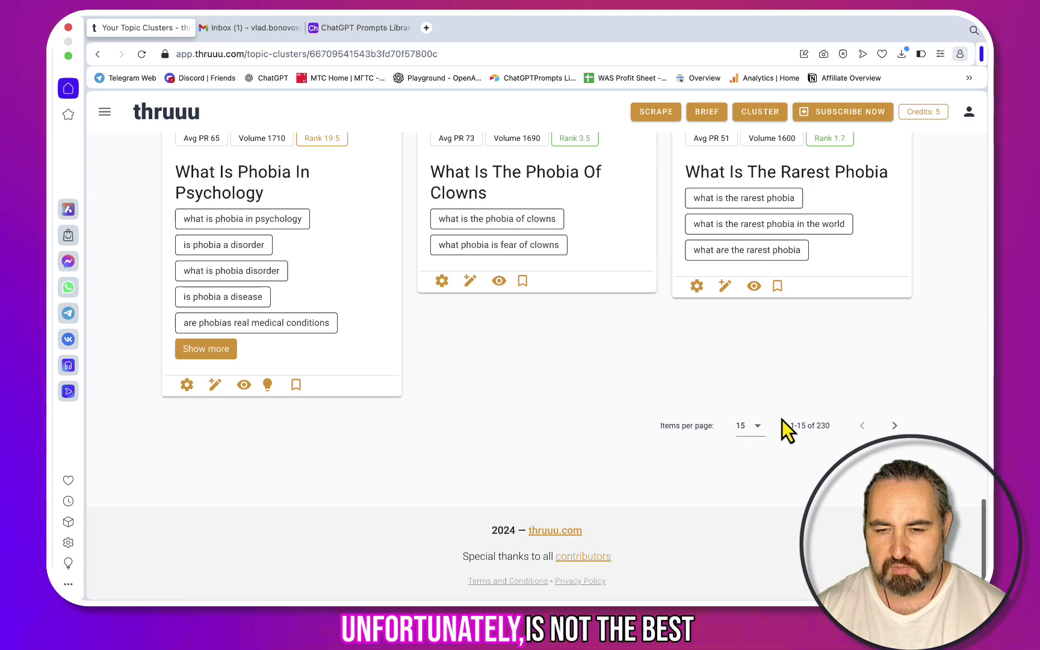
scroll(782, 420, up, 15)
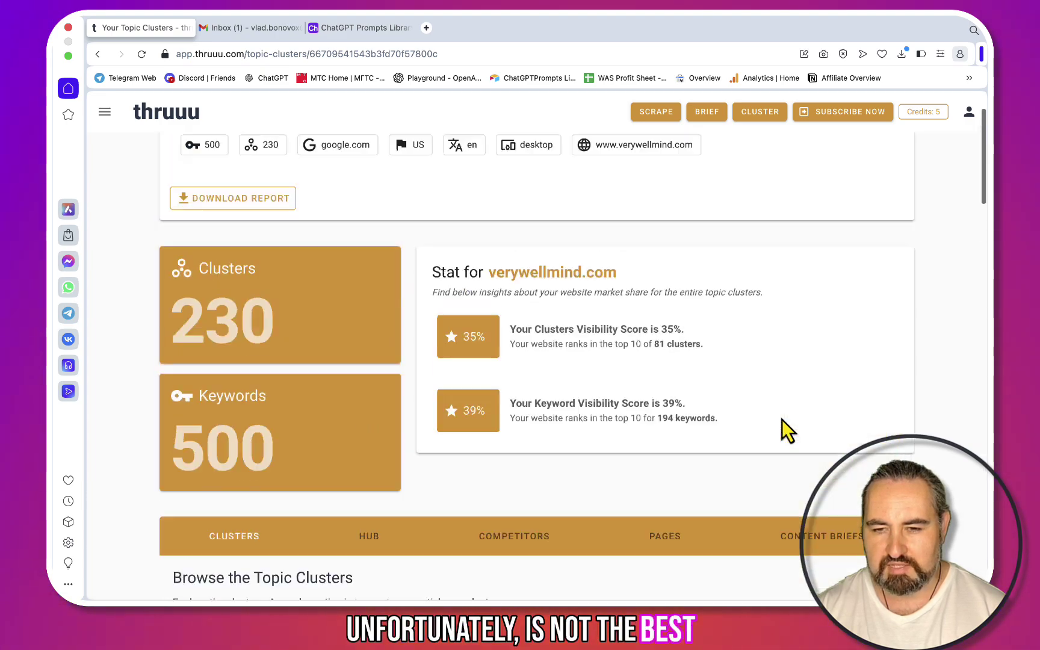
scroll(782, 420, down, 7)
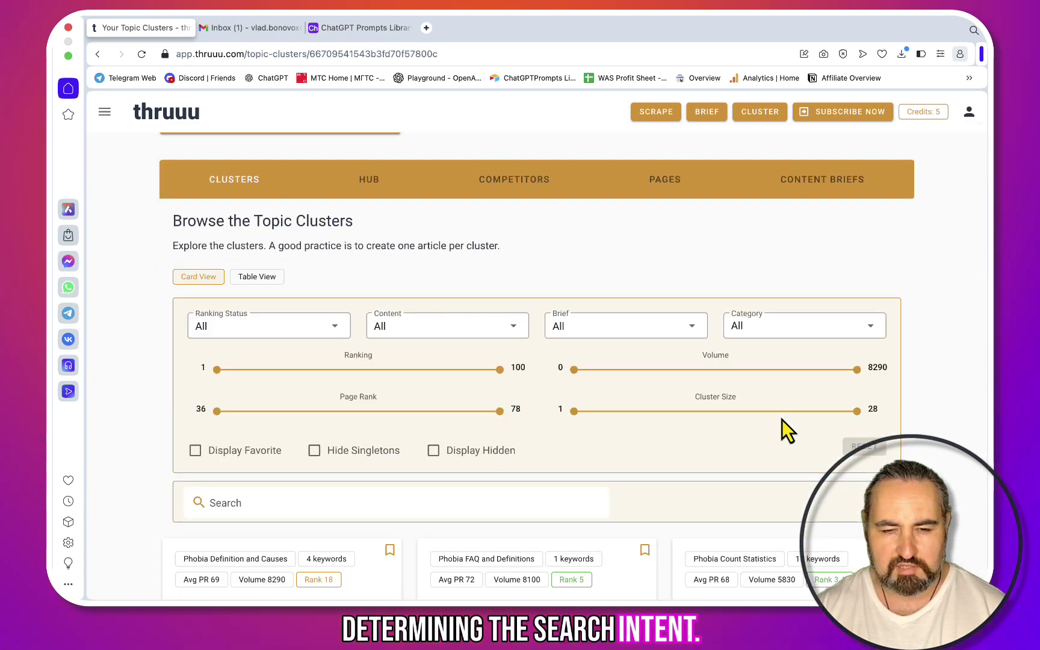
scroll(782, 420, down, 5)
scroll(782, 419, up, 3)
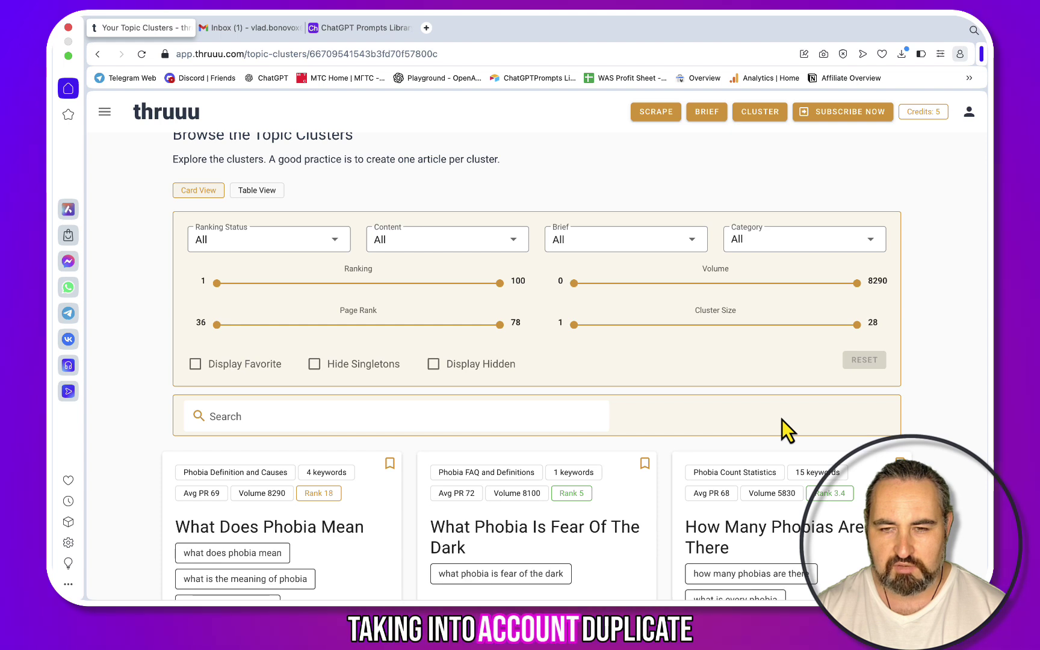
Switch the clusters to Table View and show more clusters per page
click(267, 192)
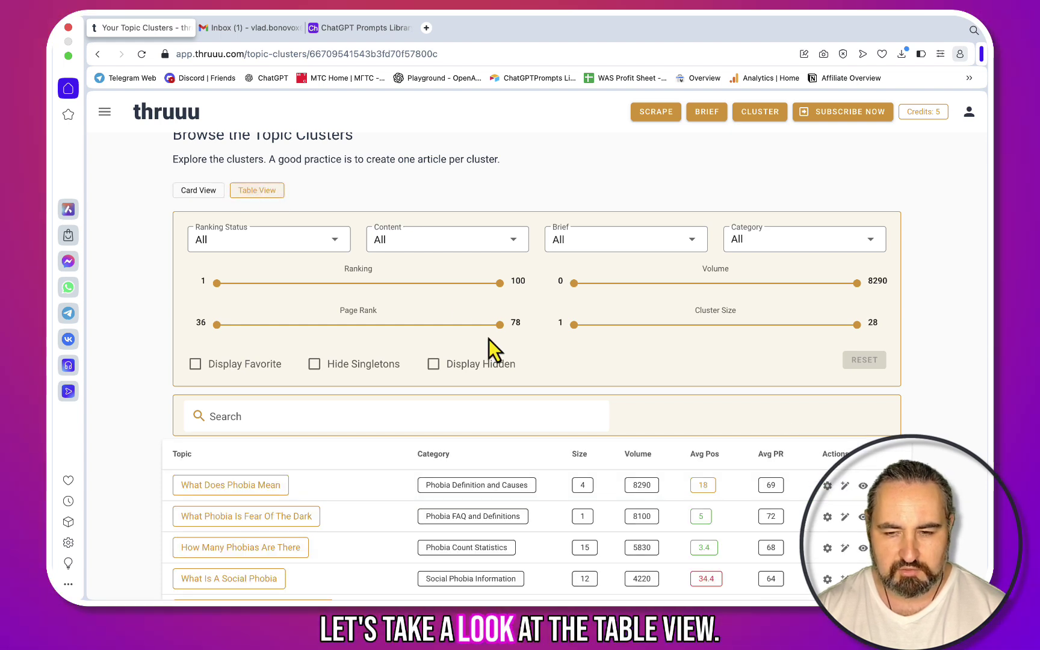
scroll(489, 339, down, 8)
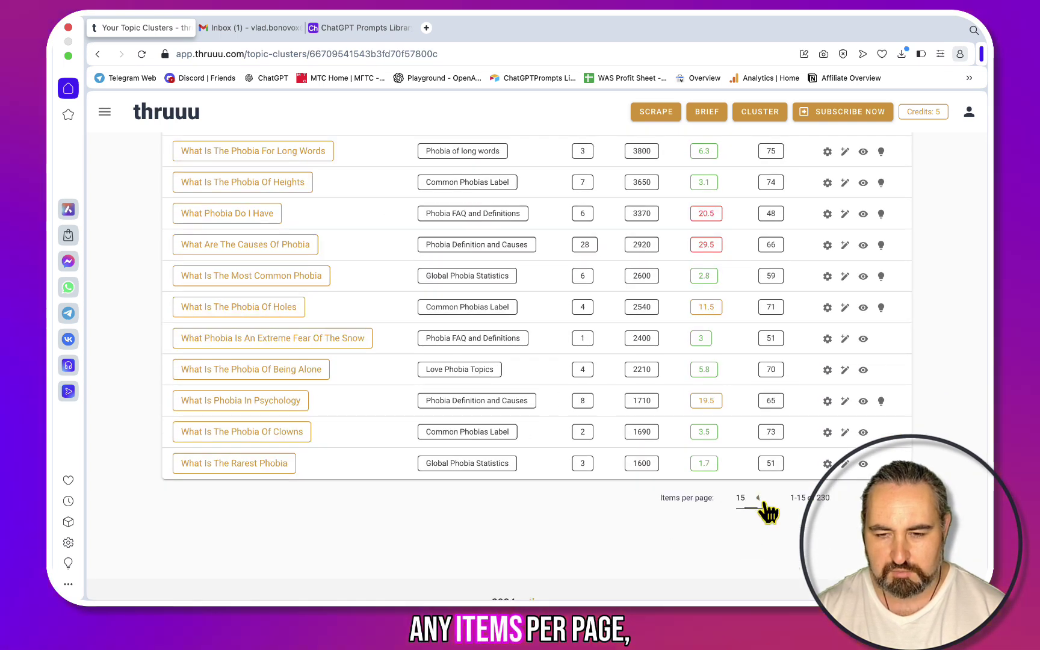
click(754, 499)
click(747, 564)
scroll(786, 341, up, 6)
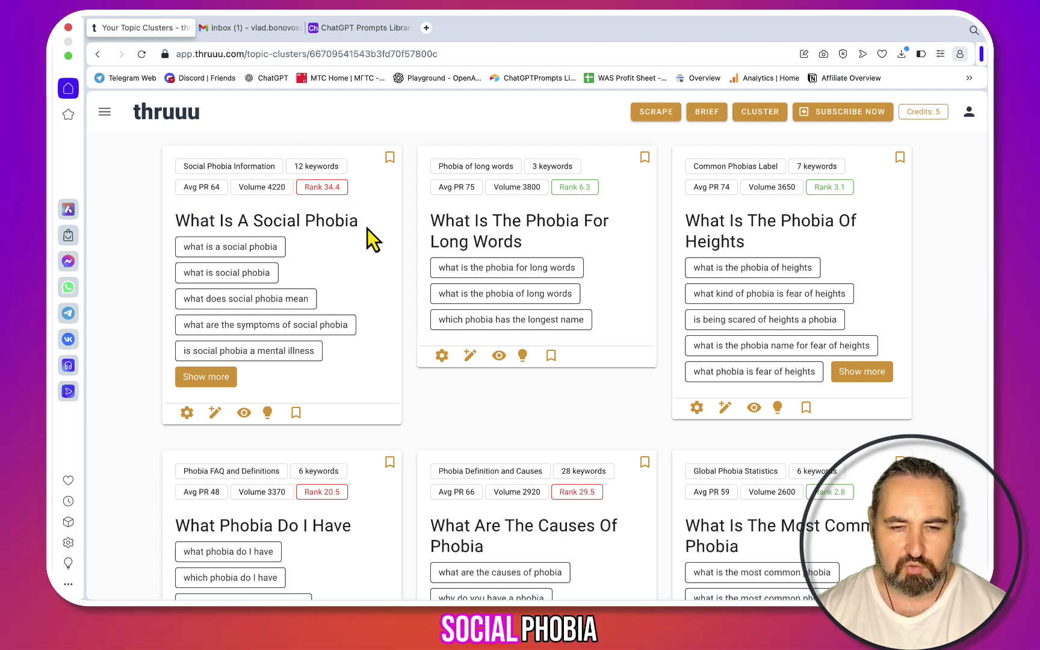
Expand the Social Phobia cluster's full keyword list with Show more
click(206, 377)
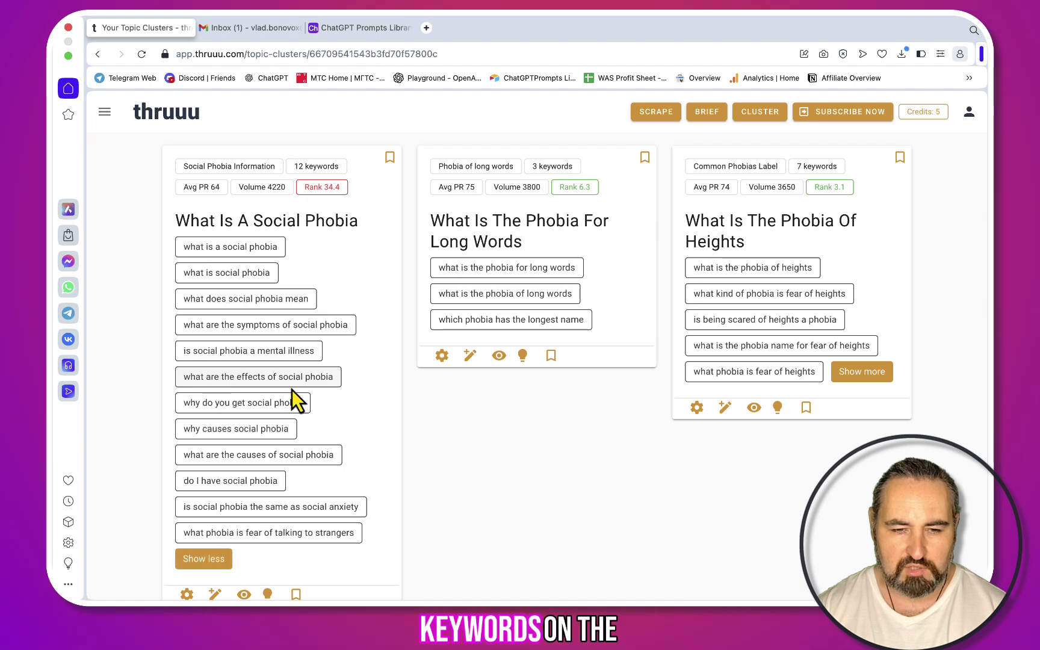
scroll(298, 399, down, 1)
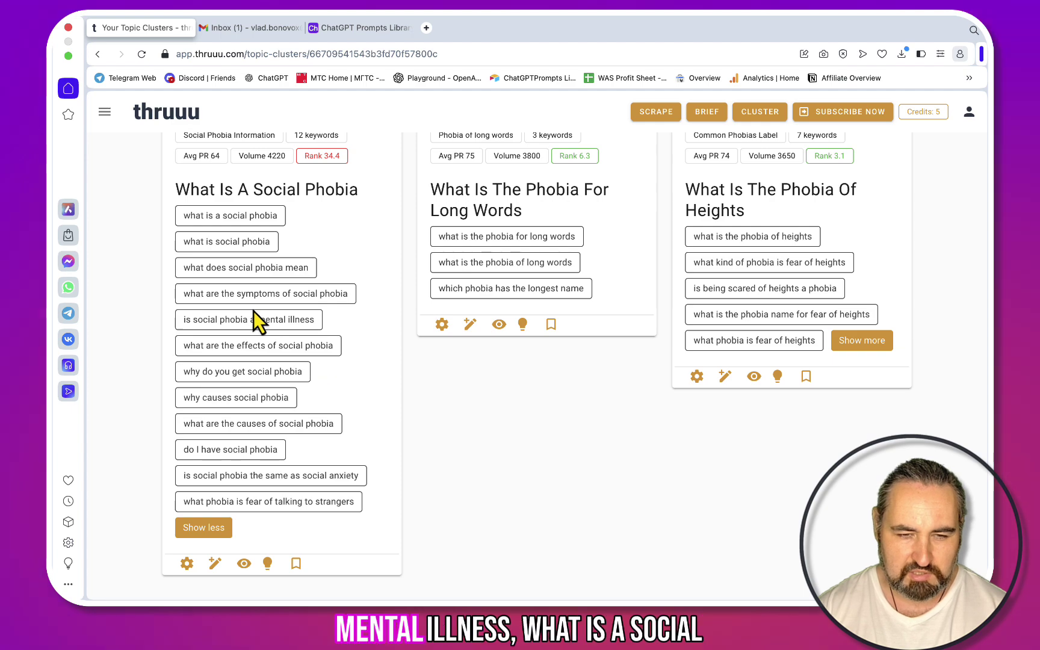
scroll(317, 366, up, 6)
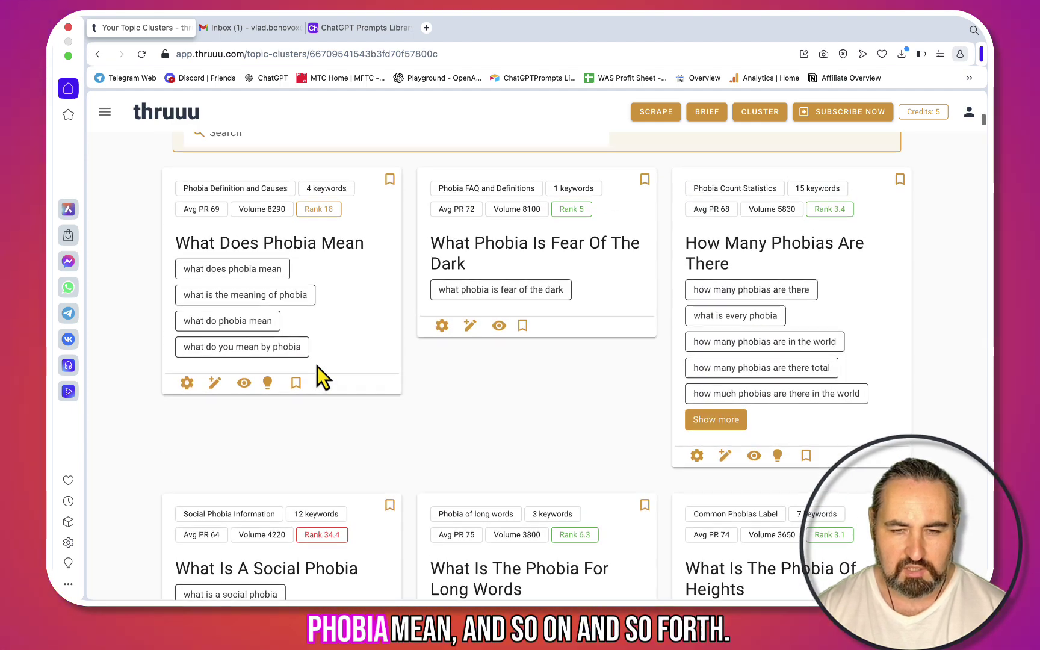
scroll(317, 366, up, 10)
Download the Phobias report, widen column A in Excel and select column B's topic names
click(263, 245)
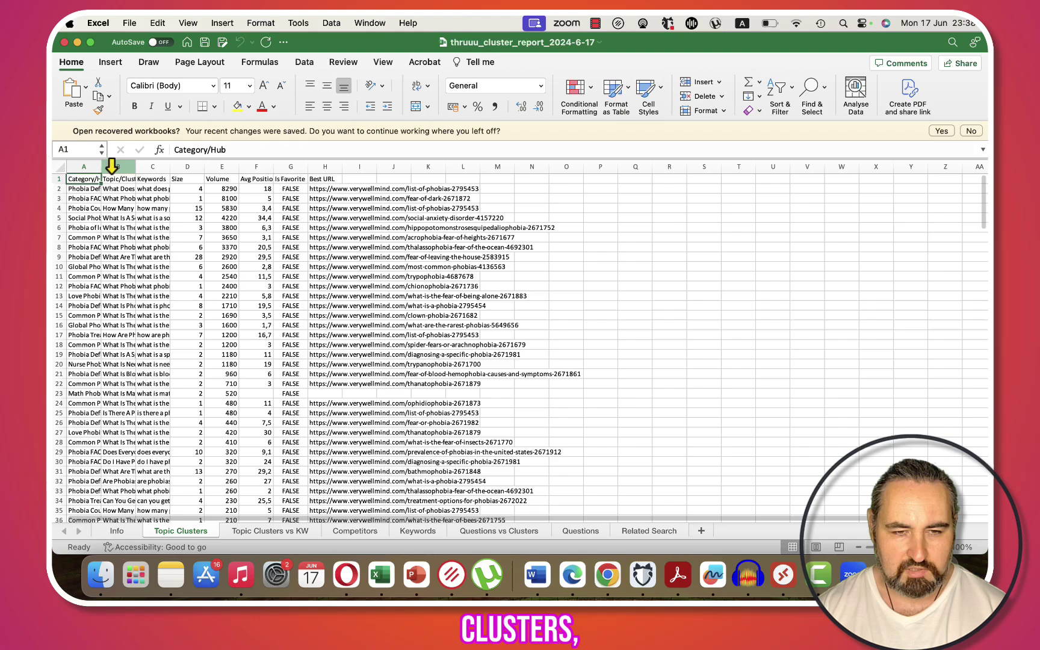
drag(100, 167, 581, 167)
click(317, 189)
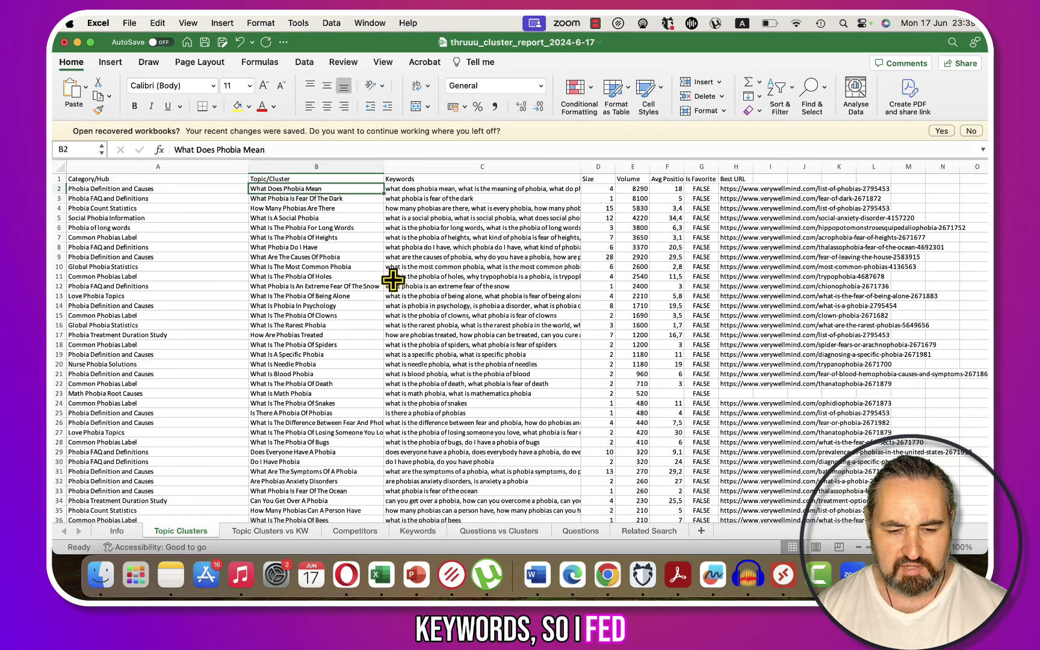
key(super+shift+Down)
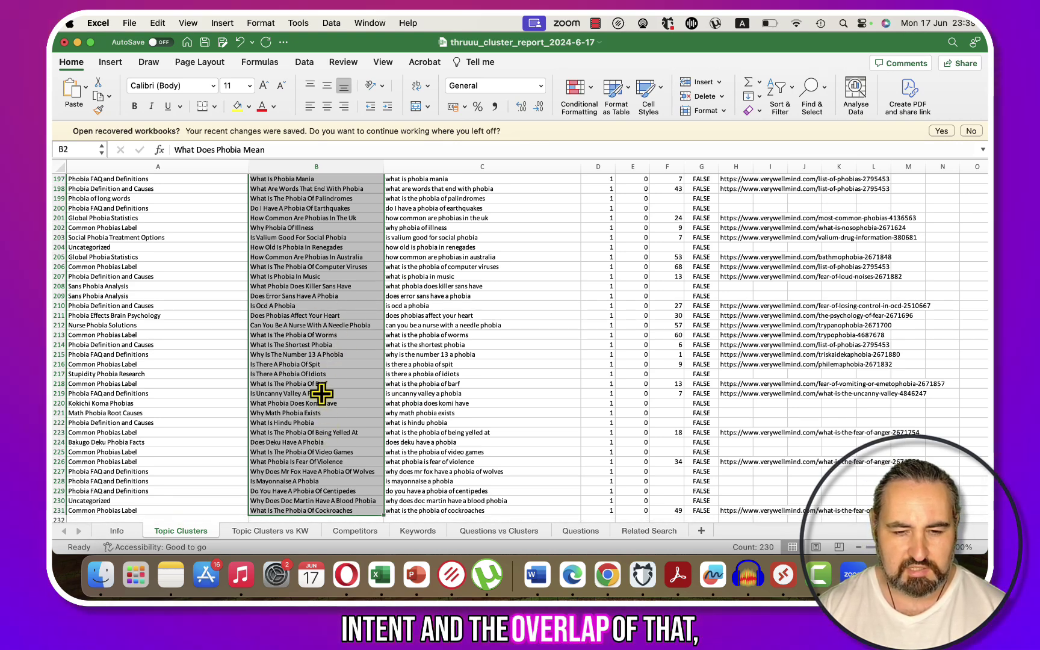
Look through the Topic Clusters vs KW, Competitors, Keywords, Questions and Related Search sheets, then return to Opera
click(279, 528)
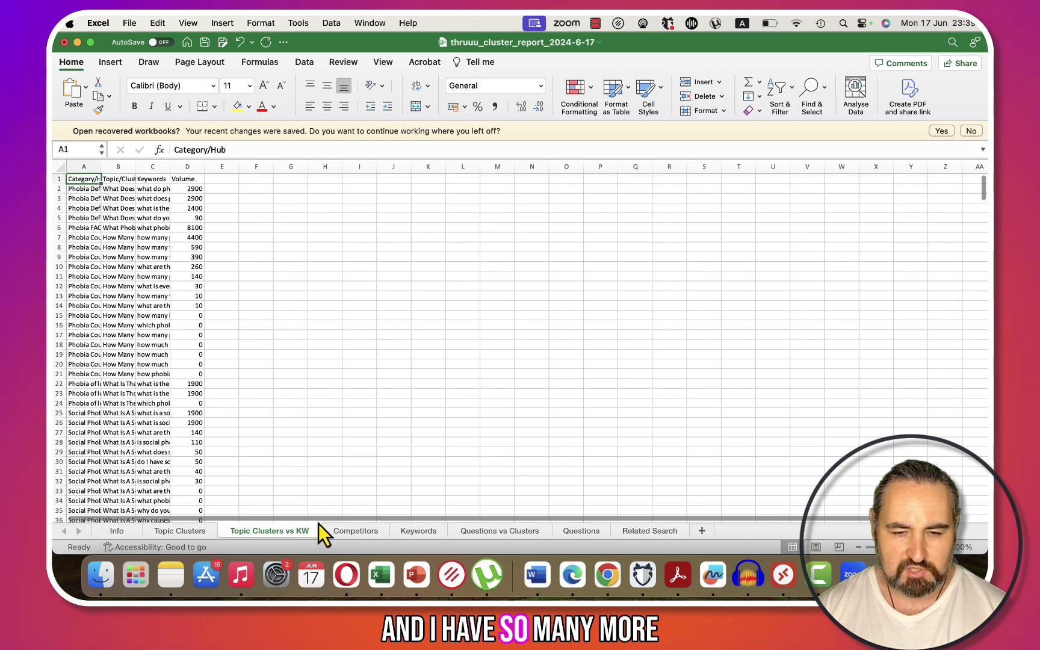
click(353, 534)
click(414, 531)
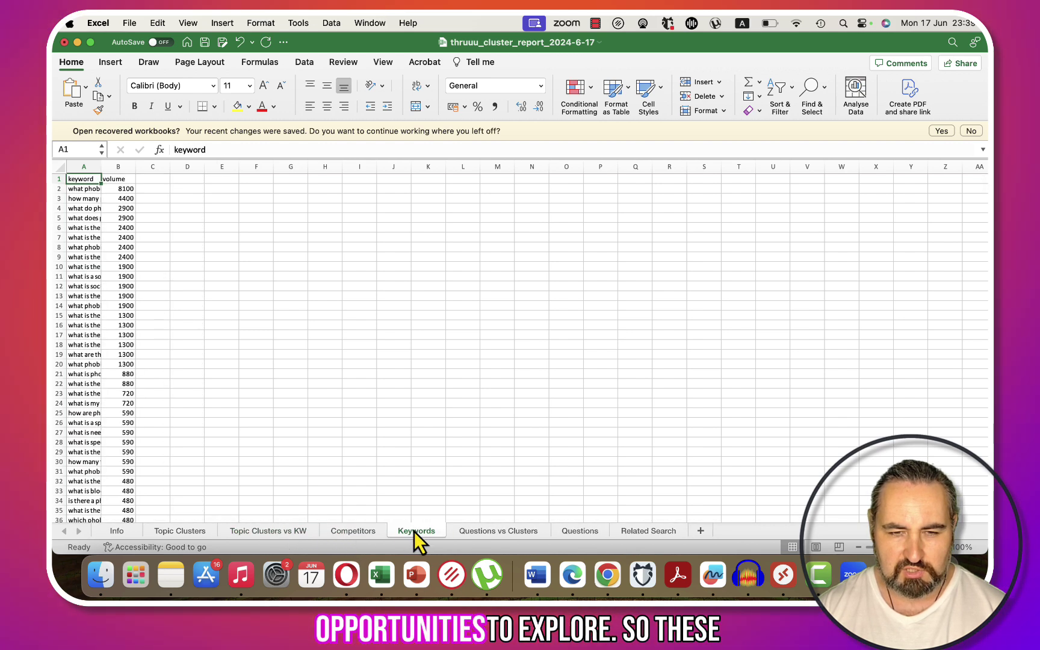
click(511, 533)
click(648, 532)
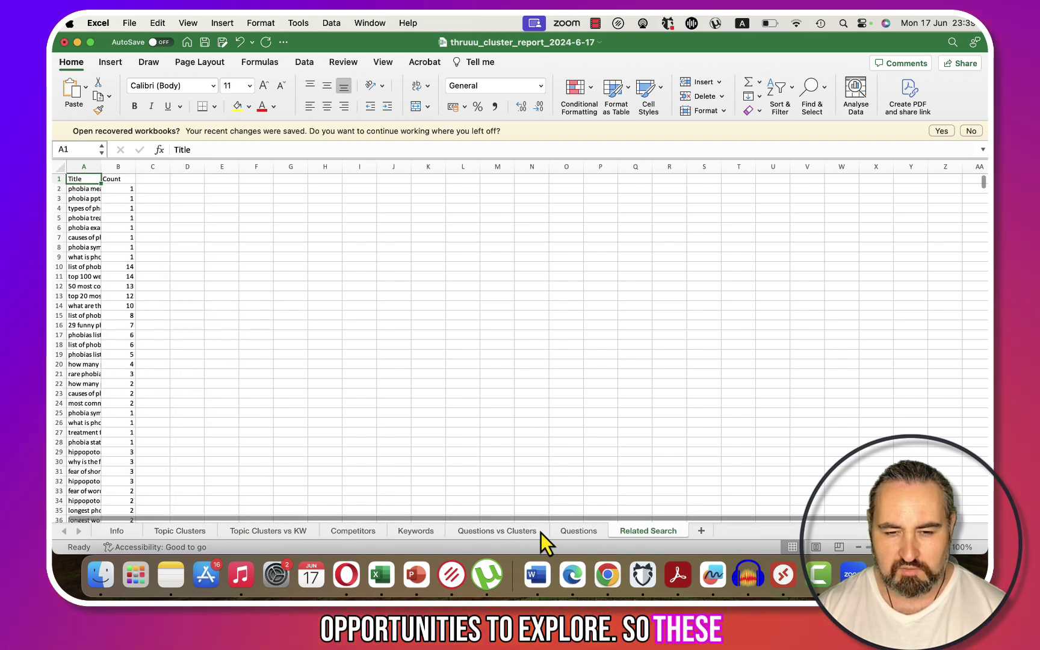
click(347, 577)
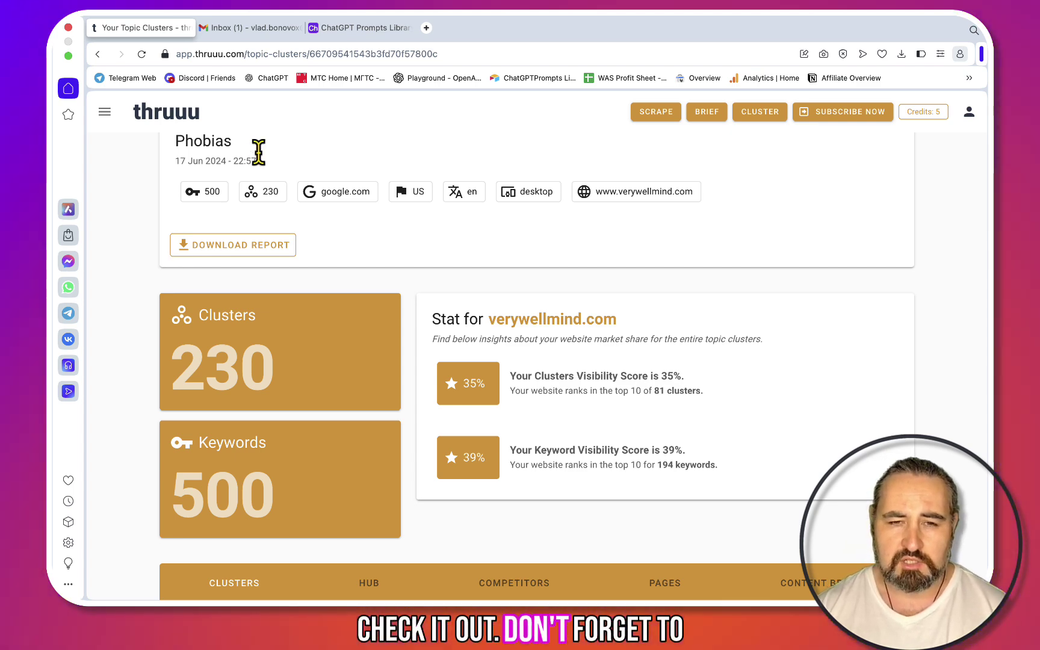
Switch to the ChatGPT Prompts Library tab in Airtable
click(360, 30)
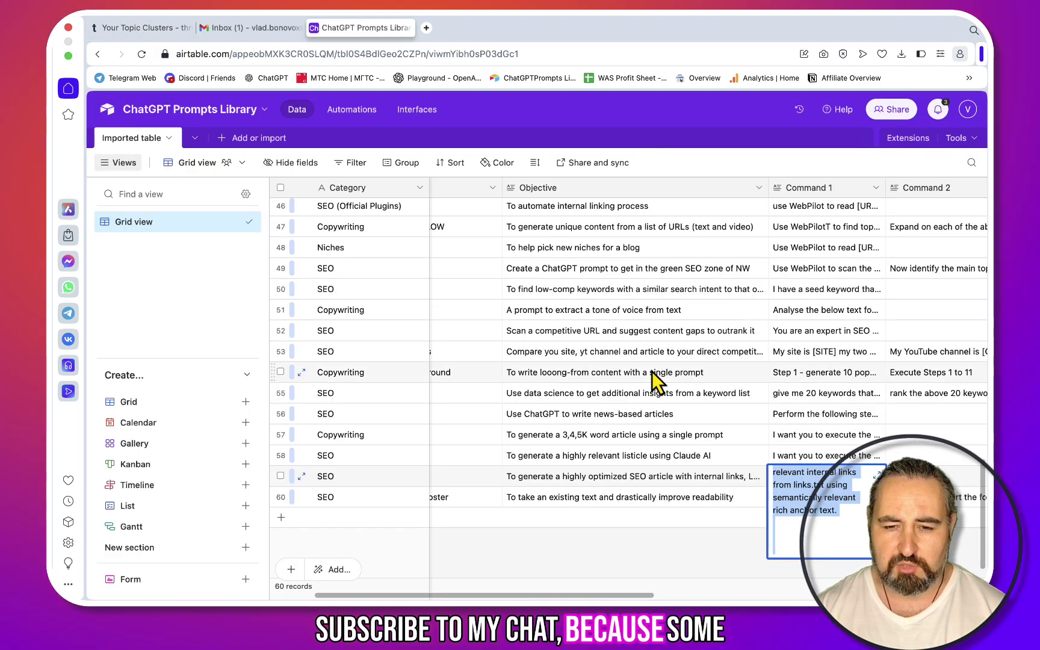